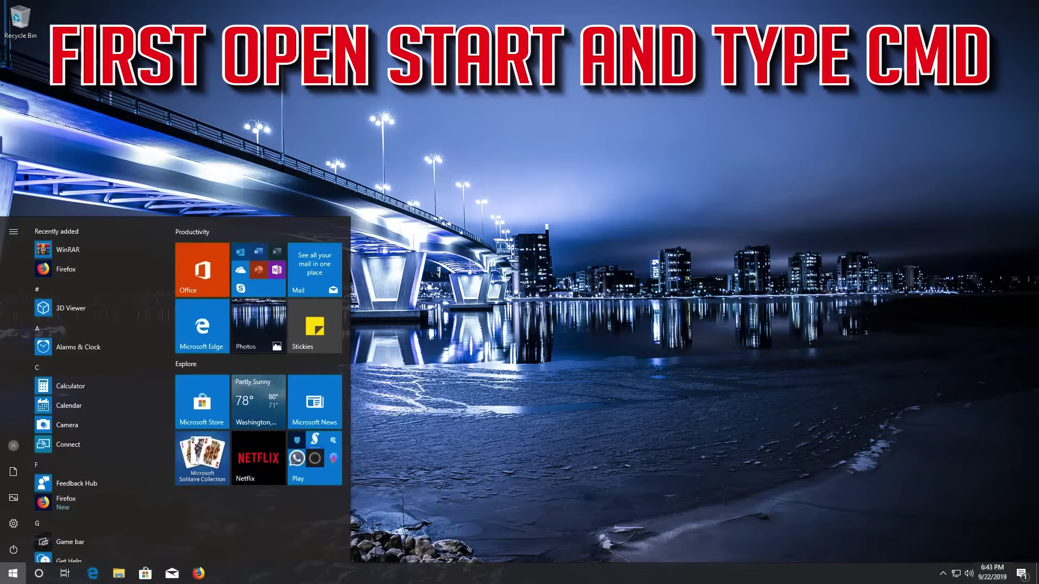
Open Command Prompt and run devmgmt.msc to launch Device Manager.
{"action": "type", "text": "cmd"}
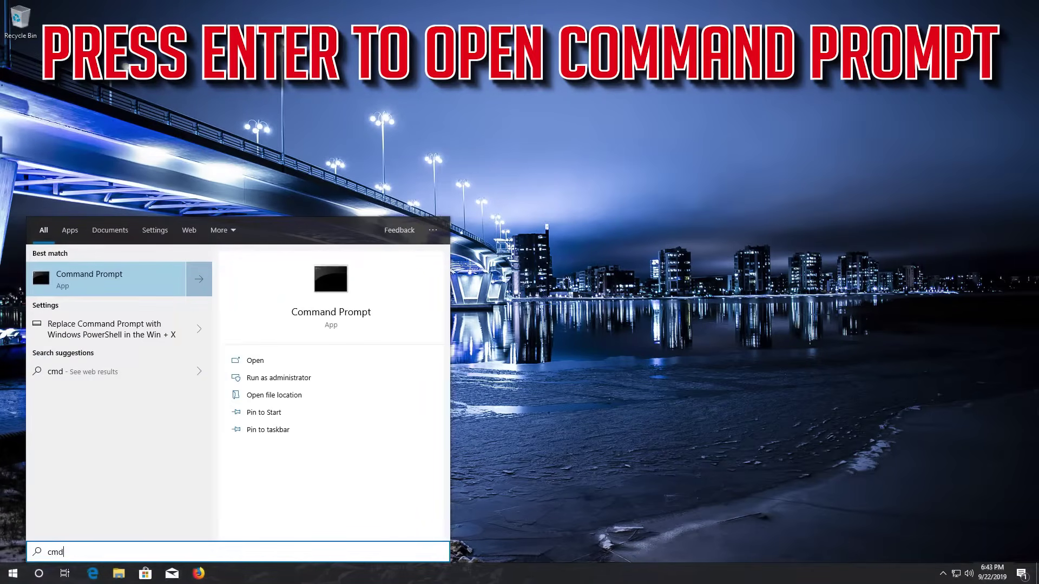
{"action": "key", "text": "Return"}
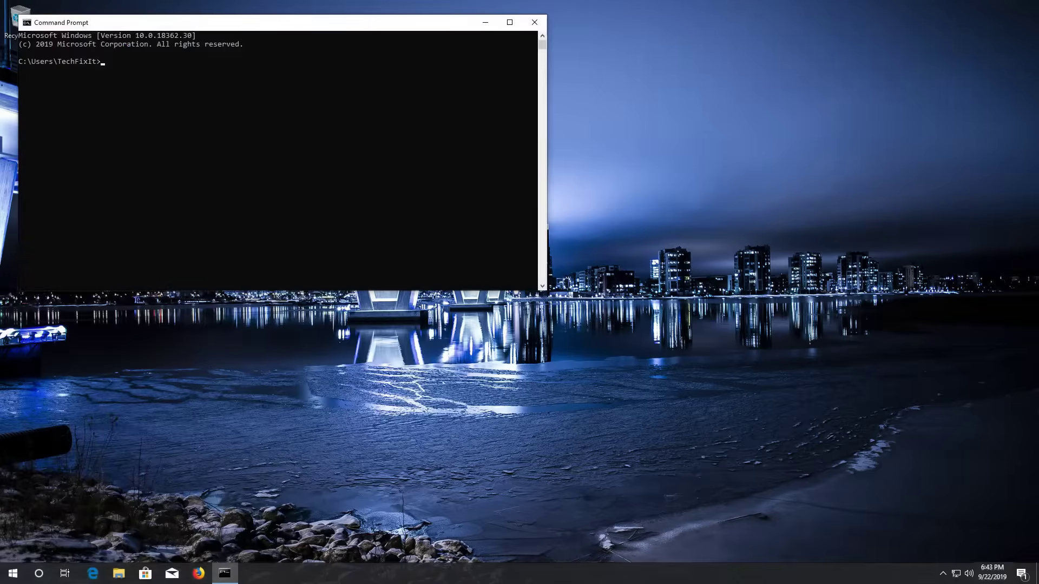
{"action": "type", "text": "dev"}
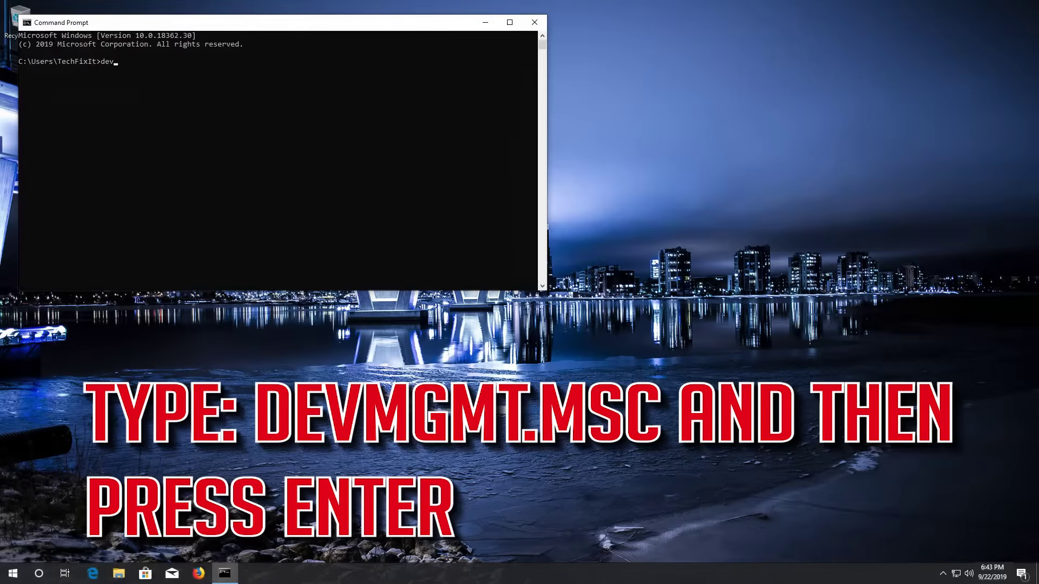
{"action": "type", "text": "mgmt.msc"}
{"action": "key", "text": "Return"}
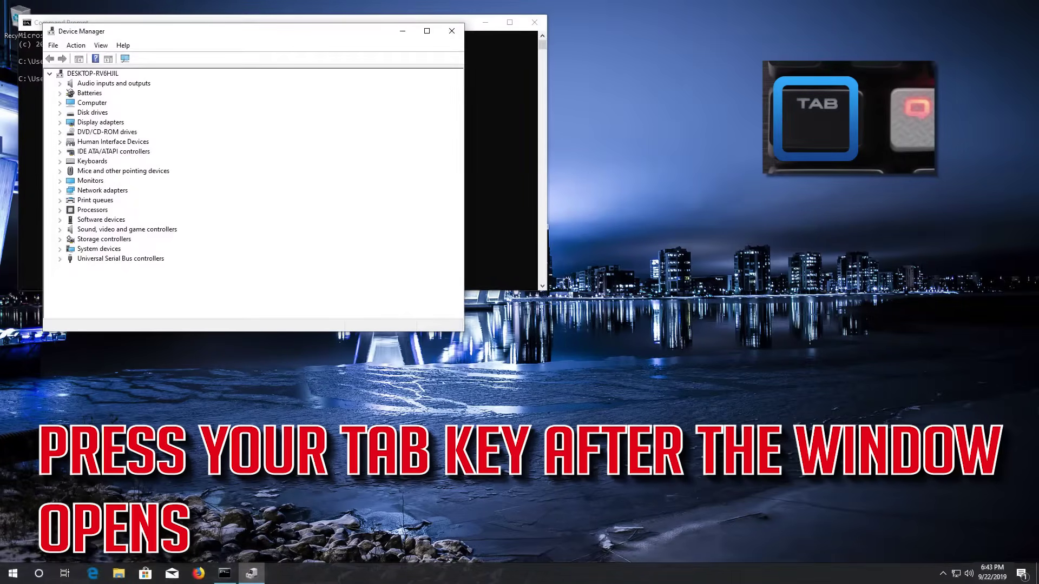
Expand Mice and other pointing devices and open the Microsoft PS/2 Mouse properties.
{"action": "key", "text": "Tab"}
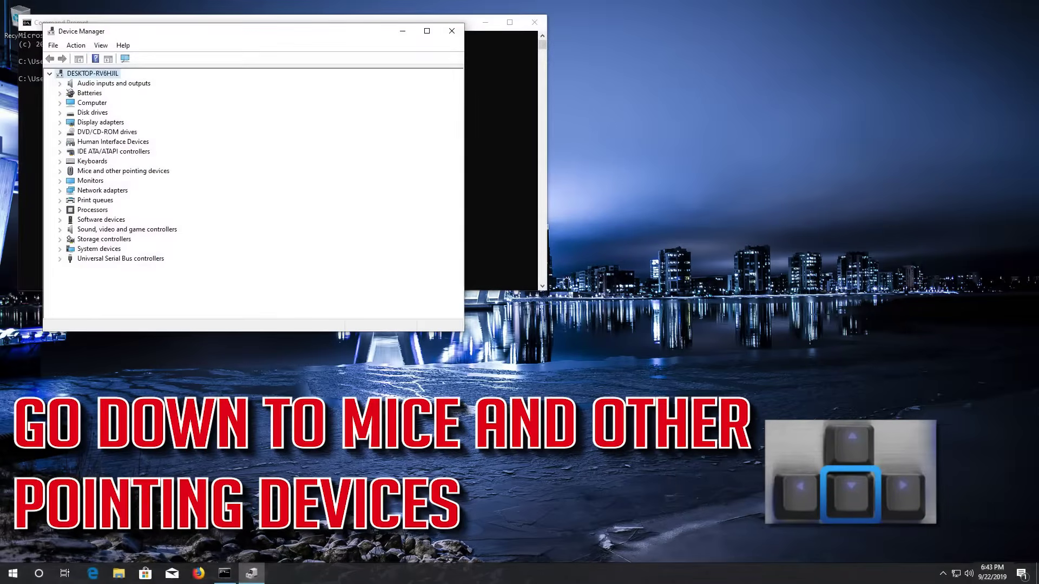
{"action": "key", "text": "Down"}
{"action": "key", "text": "Down"}
{"action": "key", "text": "Down"}
{"action": "key", "text": "Down"}
{"action": "key", "text": "Down"}
{"action": "key", "text": "Down"}
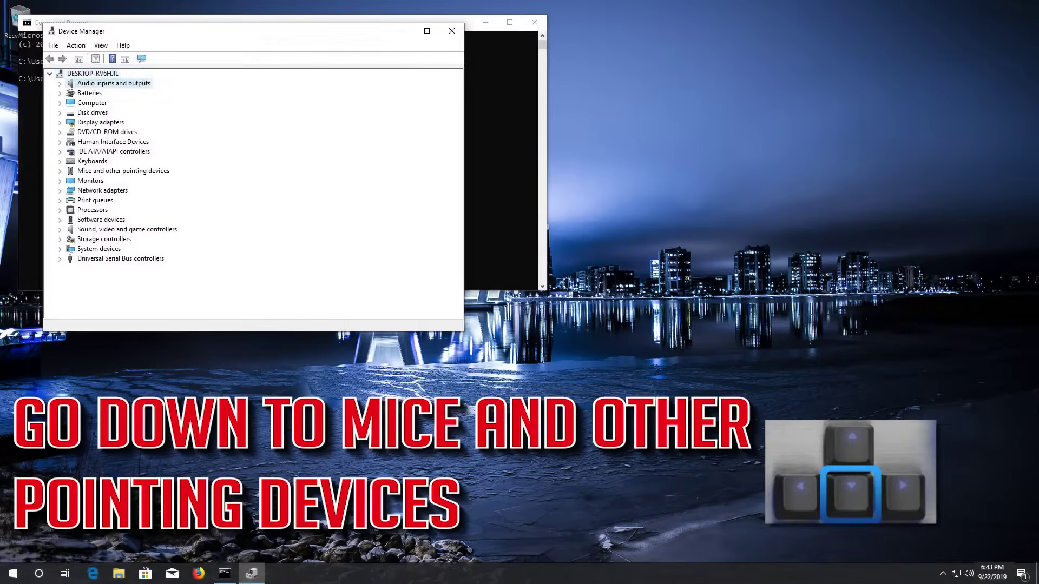
{"action": "key", "text": "Down"}
{"action": "key", "text": "Down"}
{"action": "key", "text": "Down"}
{"action": "key", "text": "Down"}
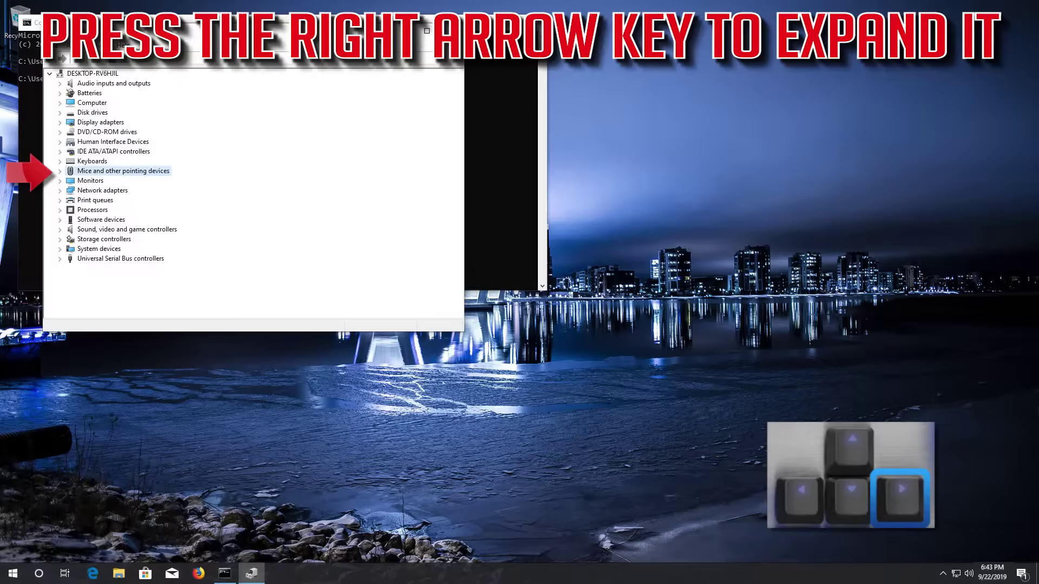
{"action": "key", "text": "Right"}
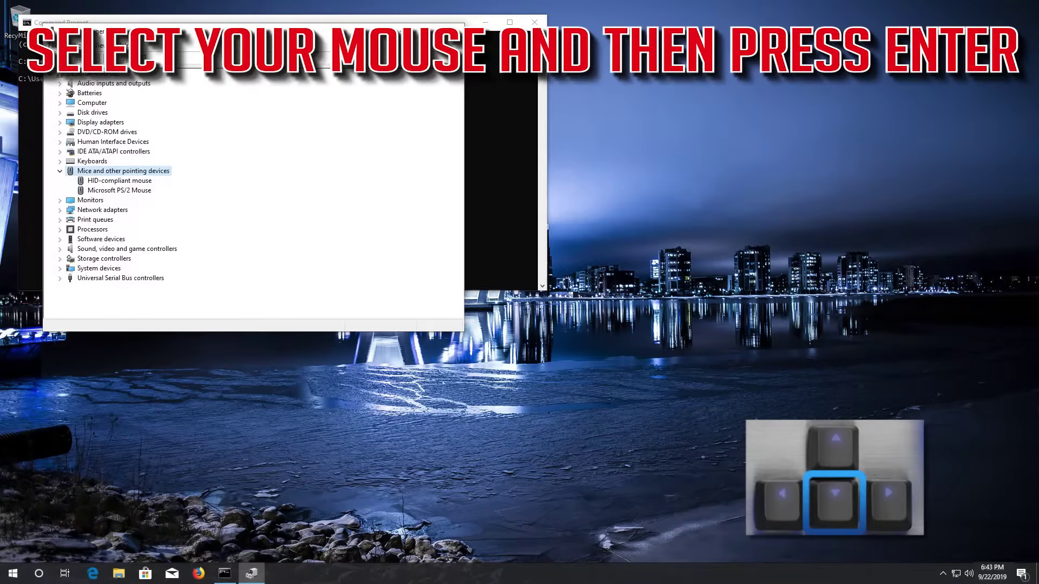
{"action": "key", "text": "Down"}
{"action": "key", "text": "Down"}
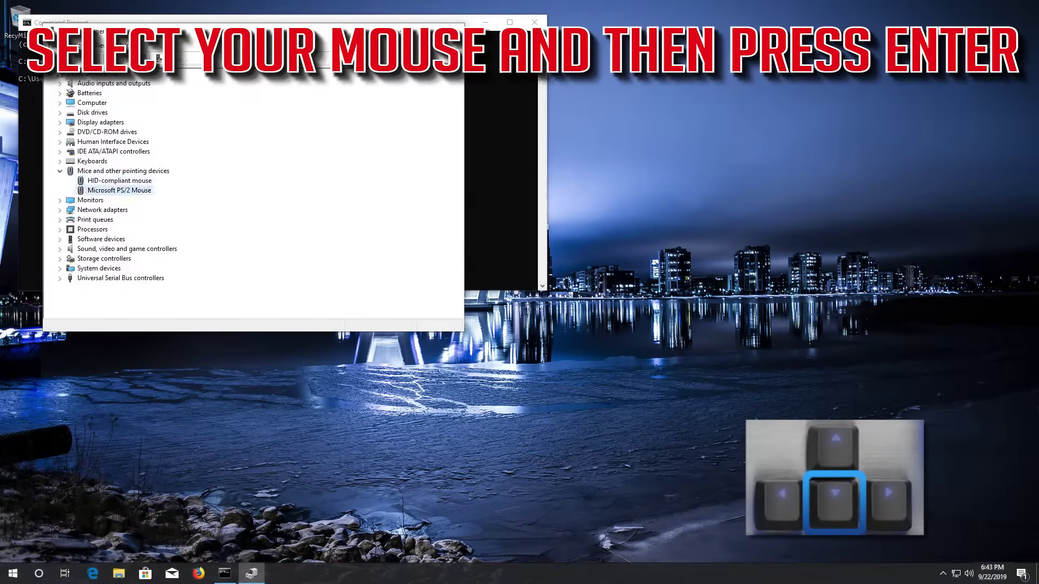
{"action": "key", "text": "Return"}
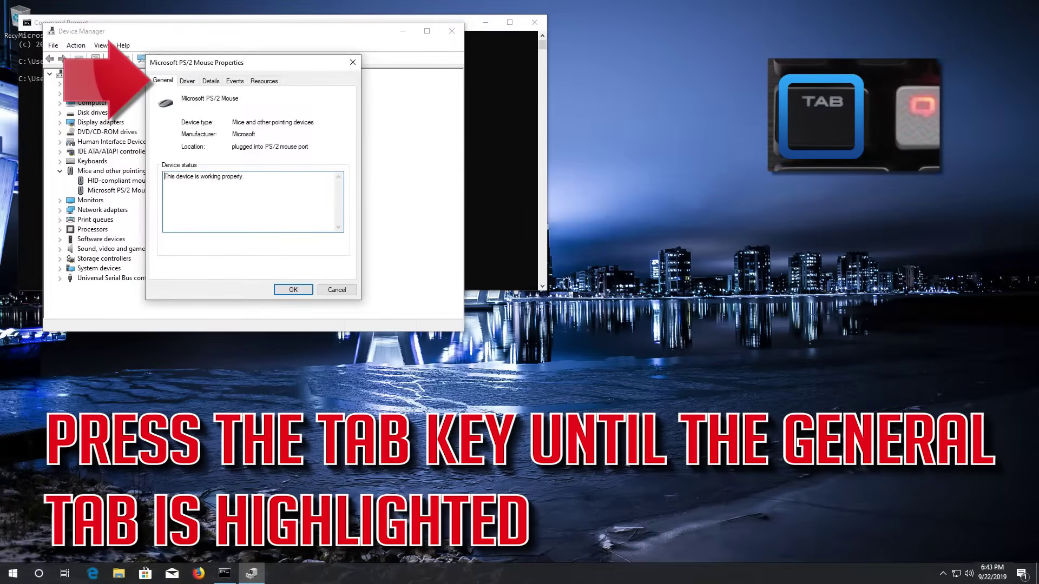
On the PS/2 Mouse properties Driver tab, start Update Driver.
{"action": "key", "text": "Tab"}
{"action": "key", "text": "Tab"}
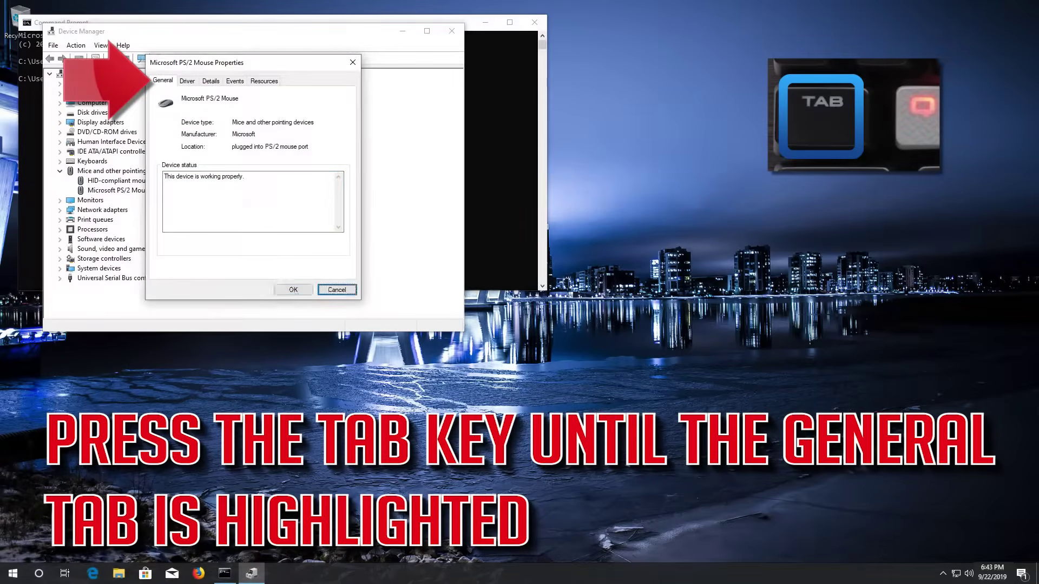
{"action": "key", "text": "Tab"}
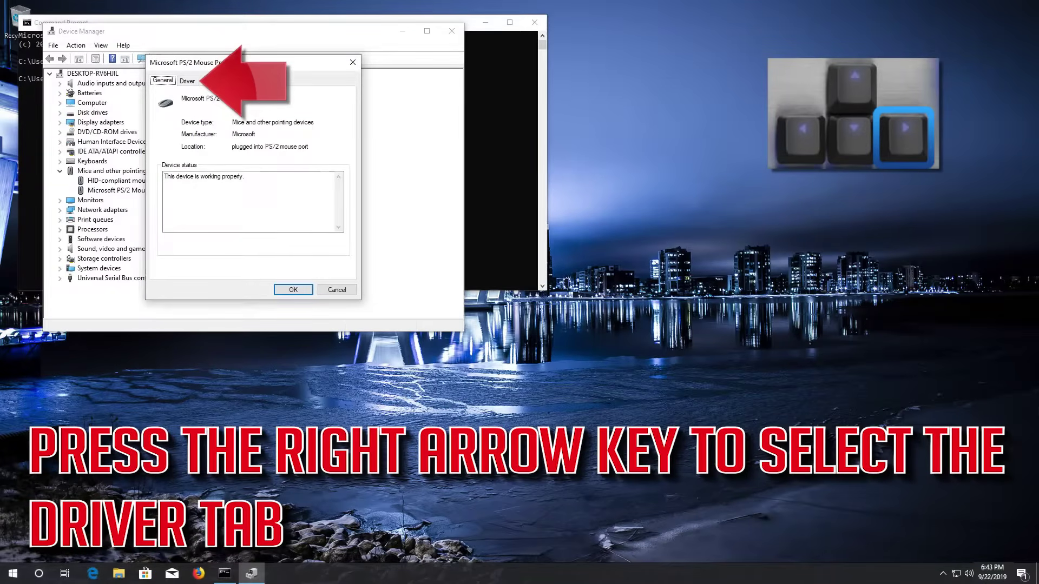
{"action": "key", "text": "Right"}
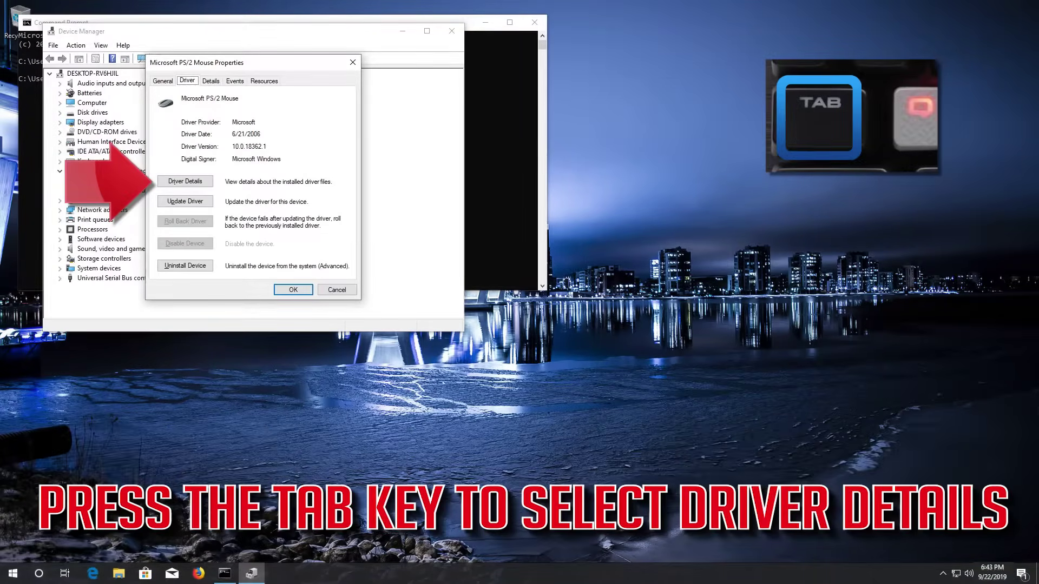
{"action": "key", "text": "Tab"}
{"action": "key", "text": "Down"}
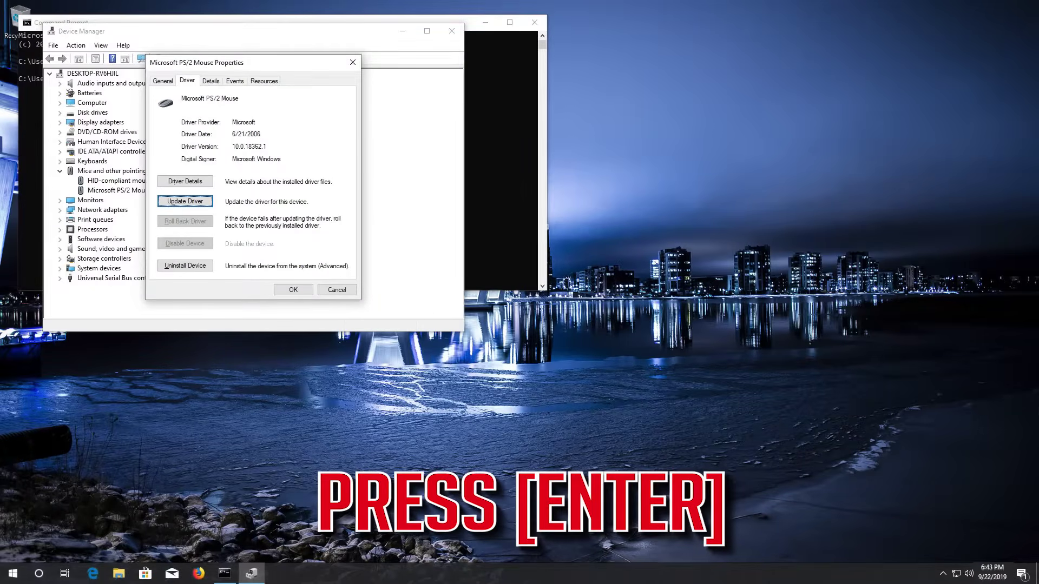
{"action": "key", "text": "Return"}
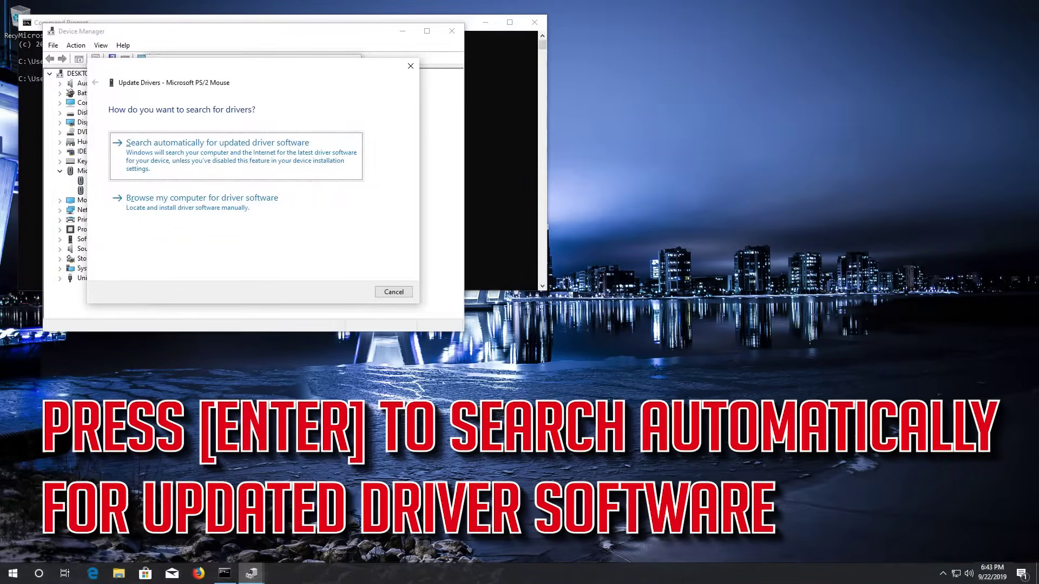
Try the automatic online driver search, then restart Update Driver with Browse my computer selected.
{"action": "key", "text": "Return"}
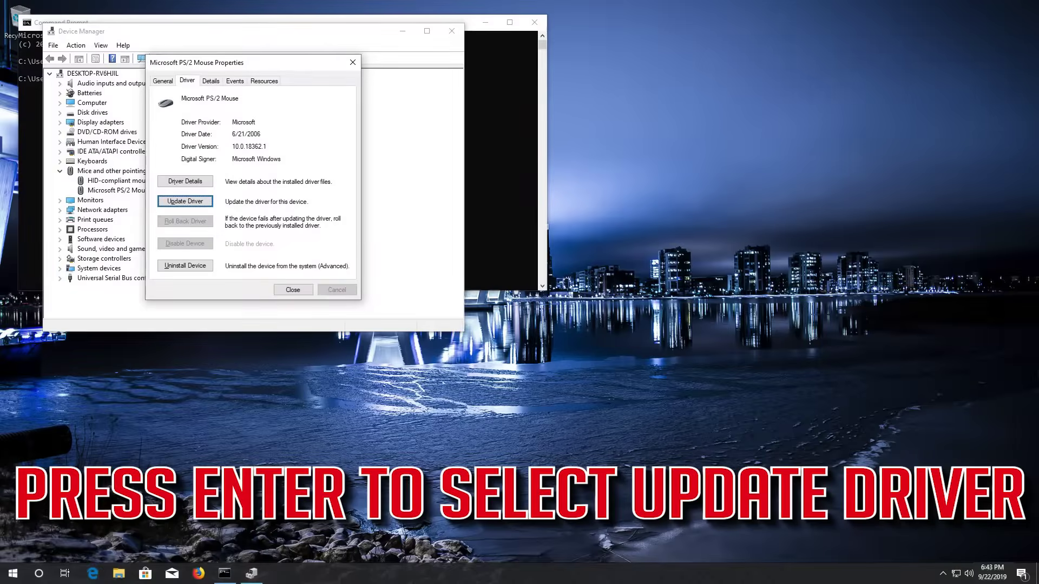
{"action": "key", "text": "Return"}
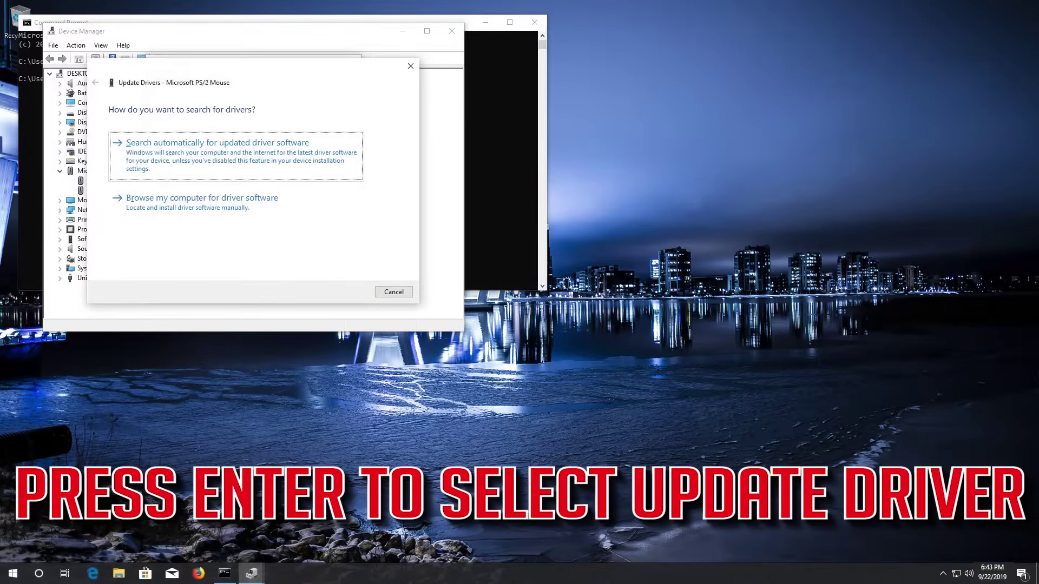
{"action": "key", "text": "Tab"}
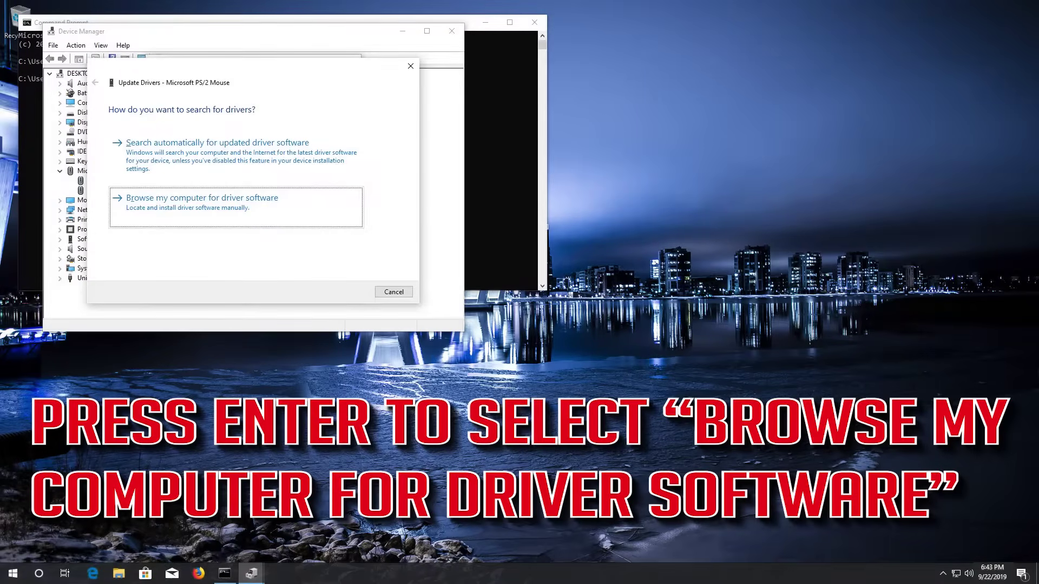
Browse this computer, pick Microsoft PS/2 Mouse from the available drivers list, and install it.
{"action": "key", "text": "Return"}
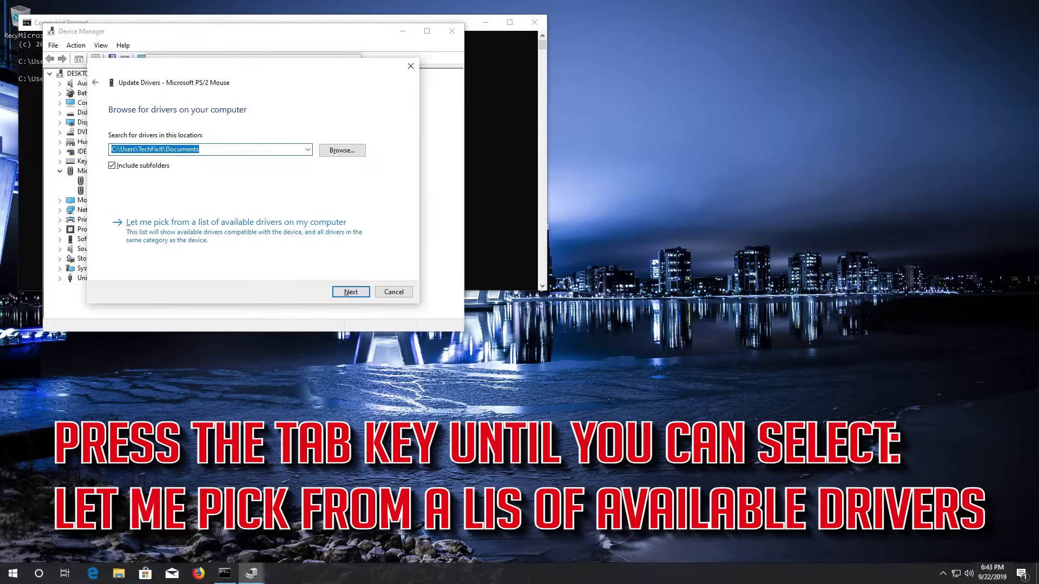
{"action": "key", "text": "Tab"}
{"action": "key", "text": "Tab"}
{"action": "key", "text": "Tab"}
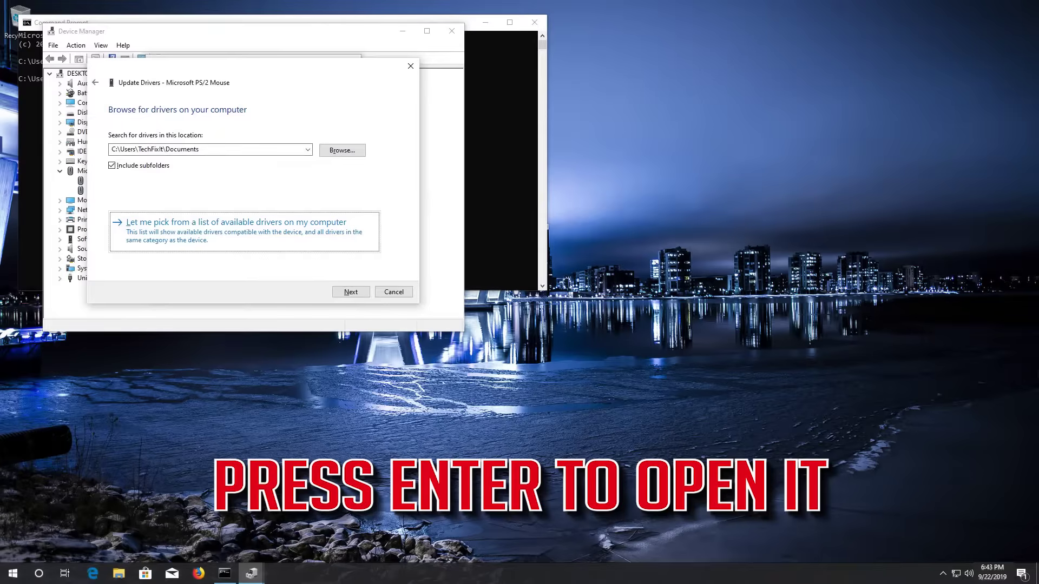
{"action": "key", "text": "Return"}
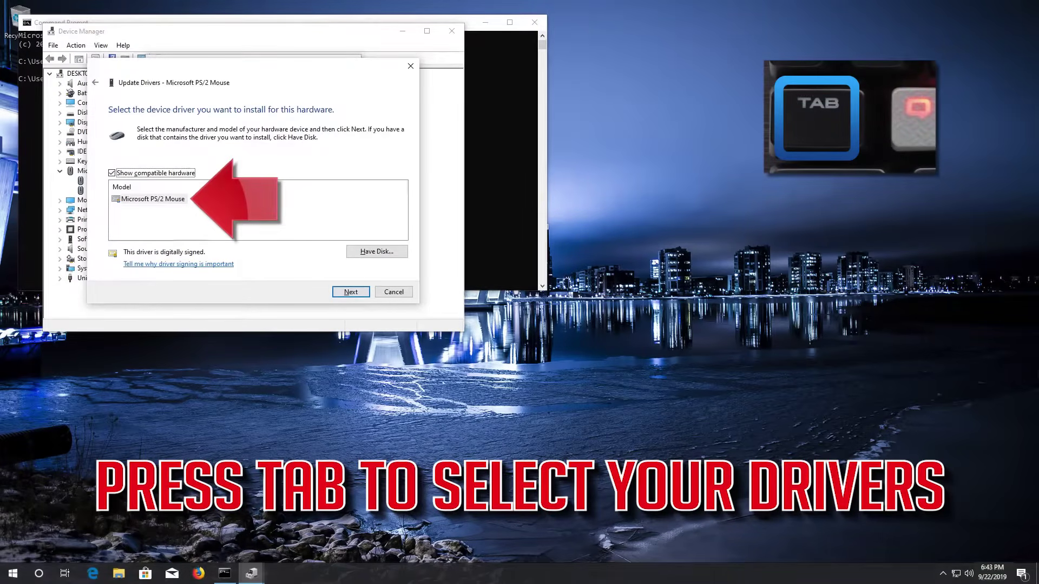
{"action": "key", "text": "Tab"}
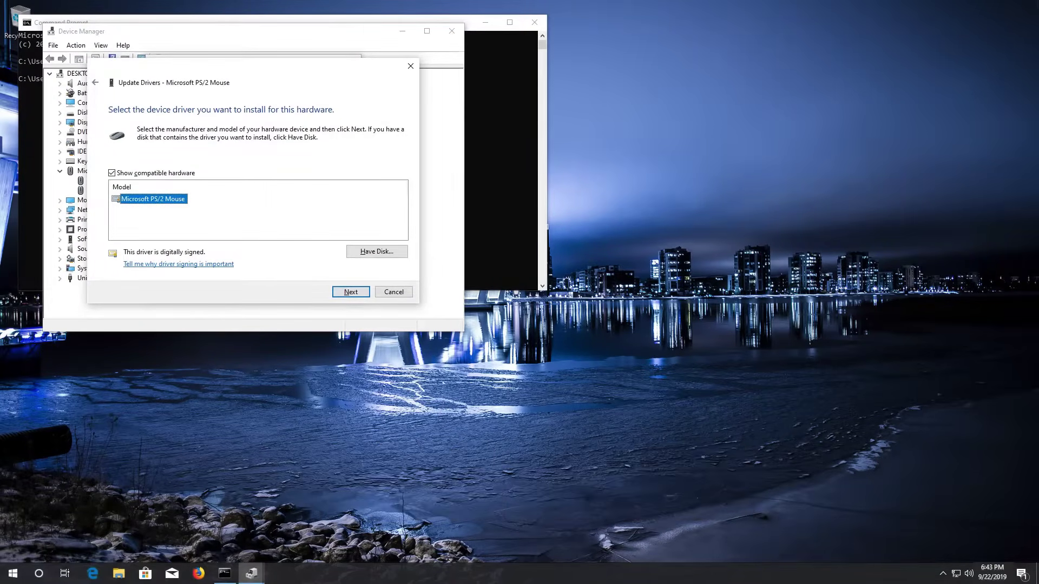
{"action": "key", "text": "Return"}
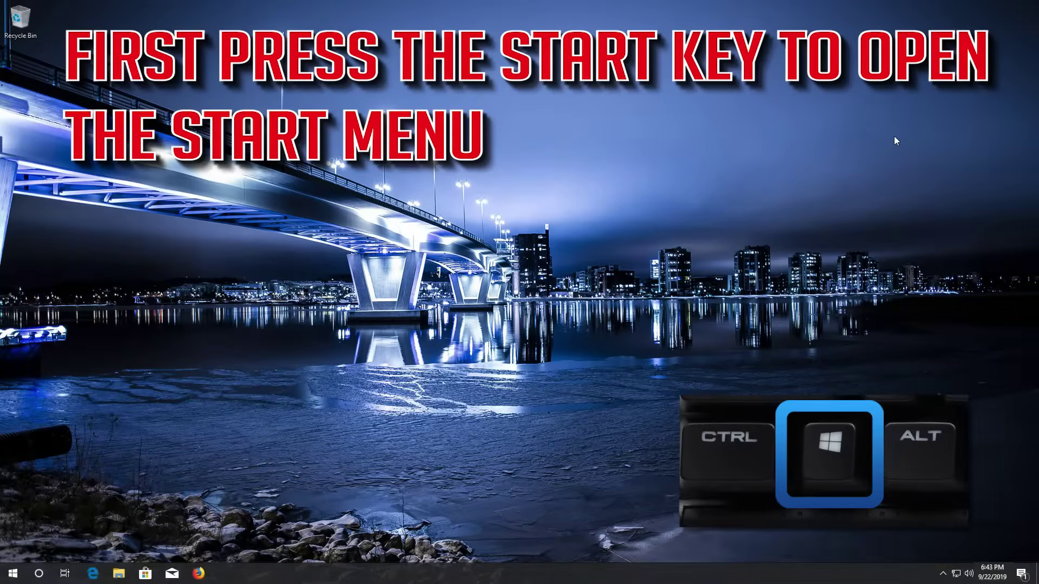
Search the Start menu for regedit, launch it, and approve the permission prompt with Yes.
{"action": "key", "text": "super"}
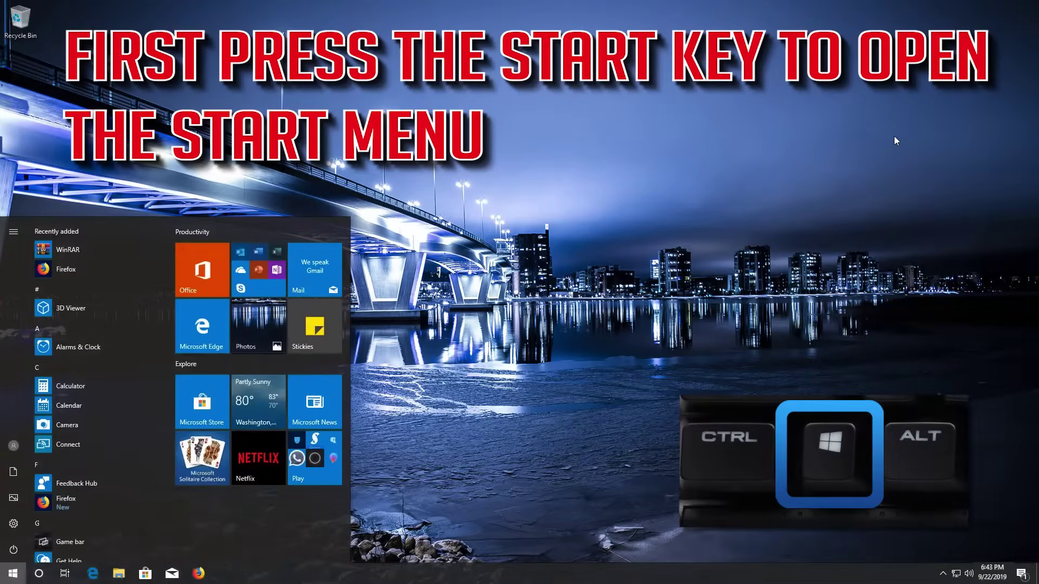
{"action": "type", "text": "rege"}
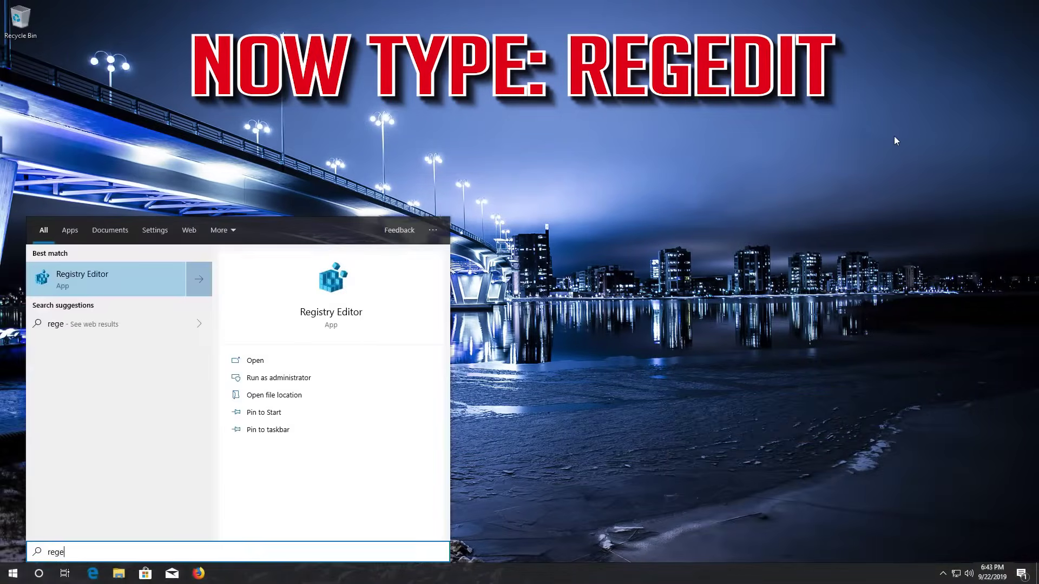
{"action": "type", "text": "dit"}
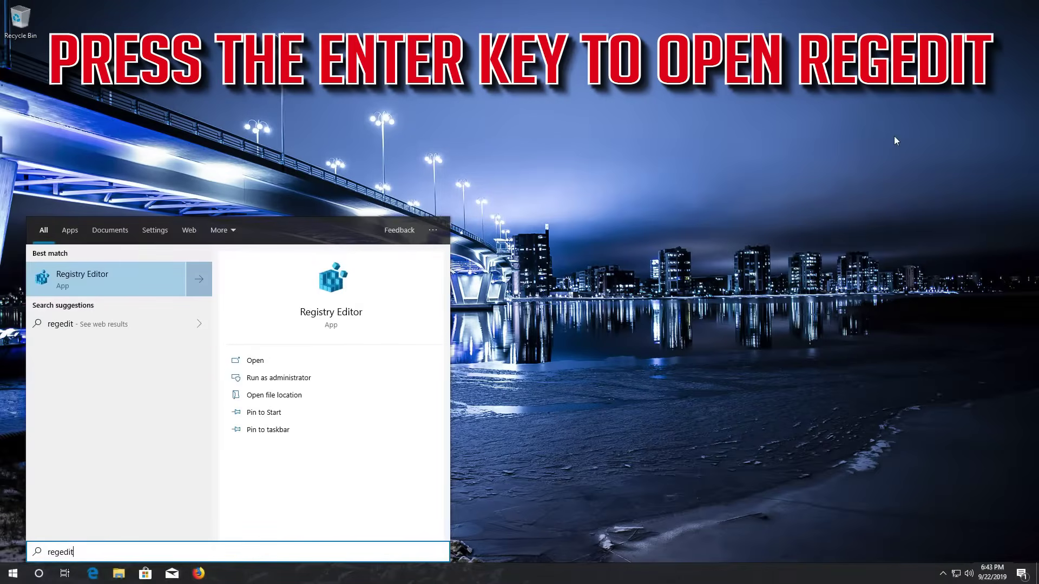
{"action": "key", "text": "Return"}
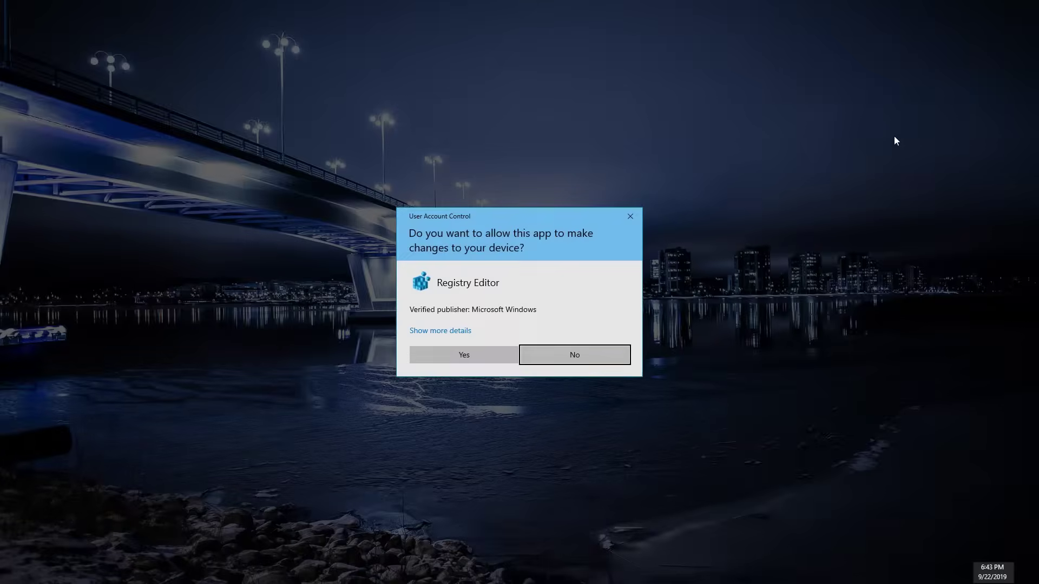
{"action": "key", "text": "Left"}
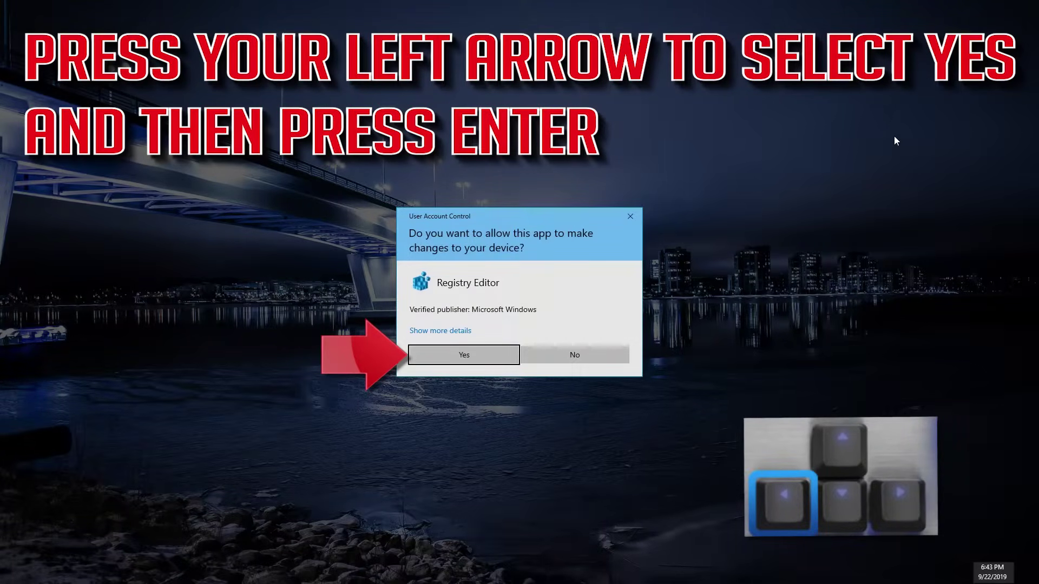
{"action": "key", "text": "Return"}
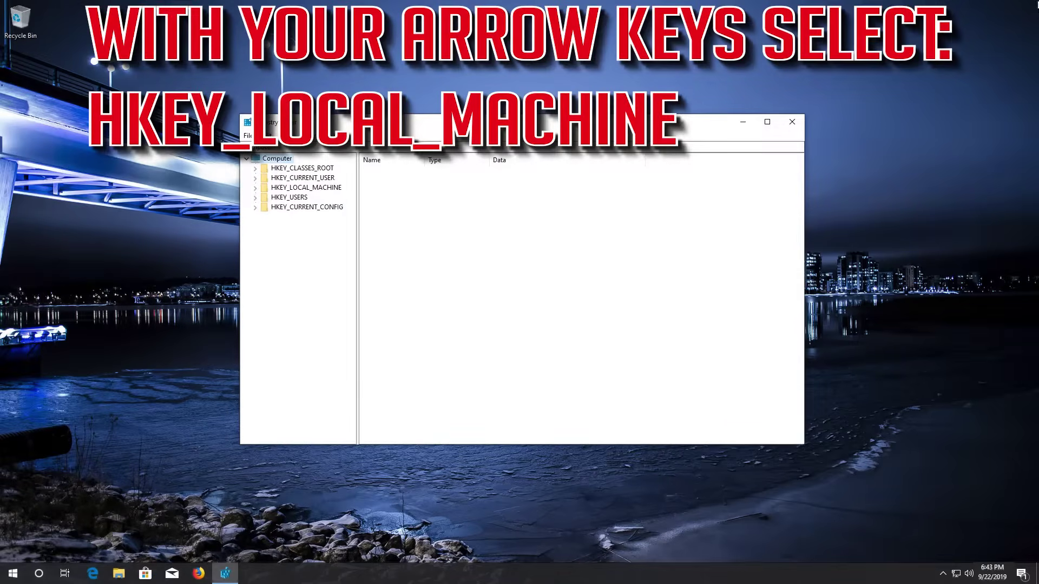
Expand HKEY_LOCAL_MACHINE, SOFTWARE and Microsoft in the registry key tree.
{"action": "key", "text": "Down"}
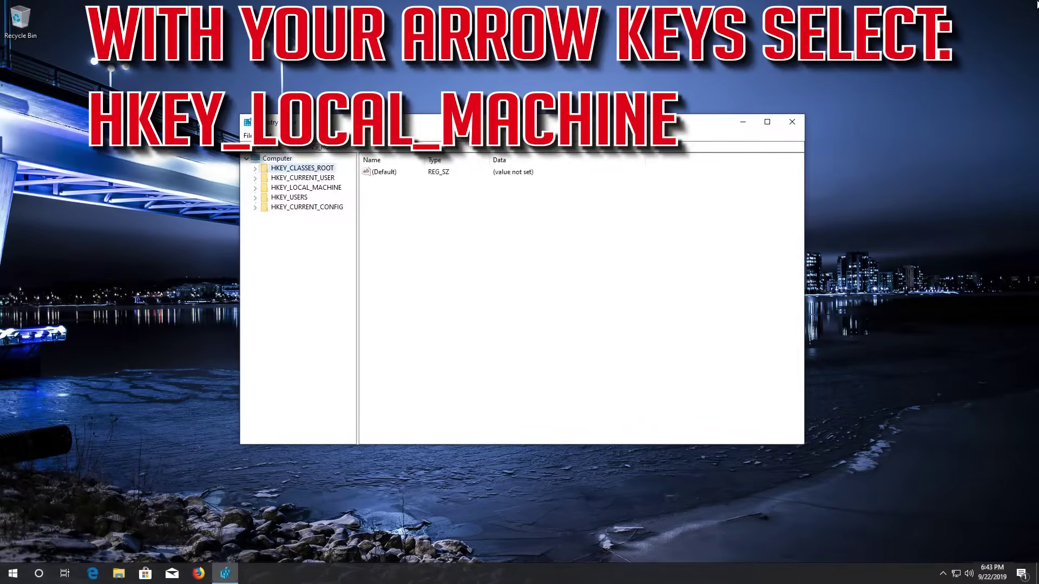
{"action": "key", "text": "Down"}
{"action": "key", "text": "Down"}
{"action": "key", "text": "Right"}
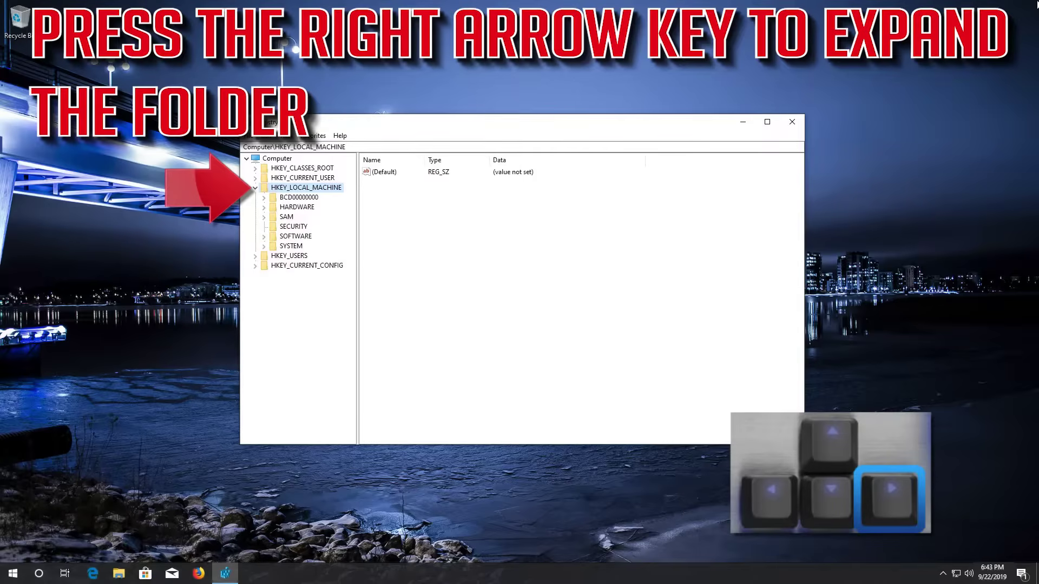
{"action": "key", "text": "Down"}
{"action": "key", "text": "Down"}
{"action": "key", "text": "Down"}
{"action": "key", "text": "Down"}
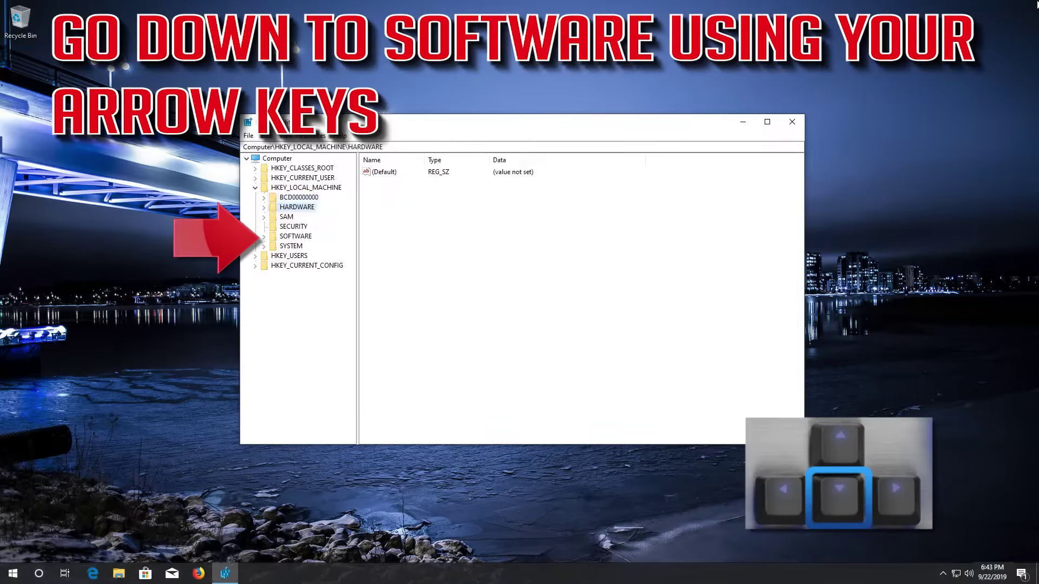
{"action": "key", "text": "Down"}
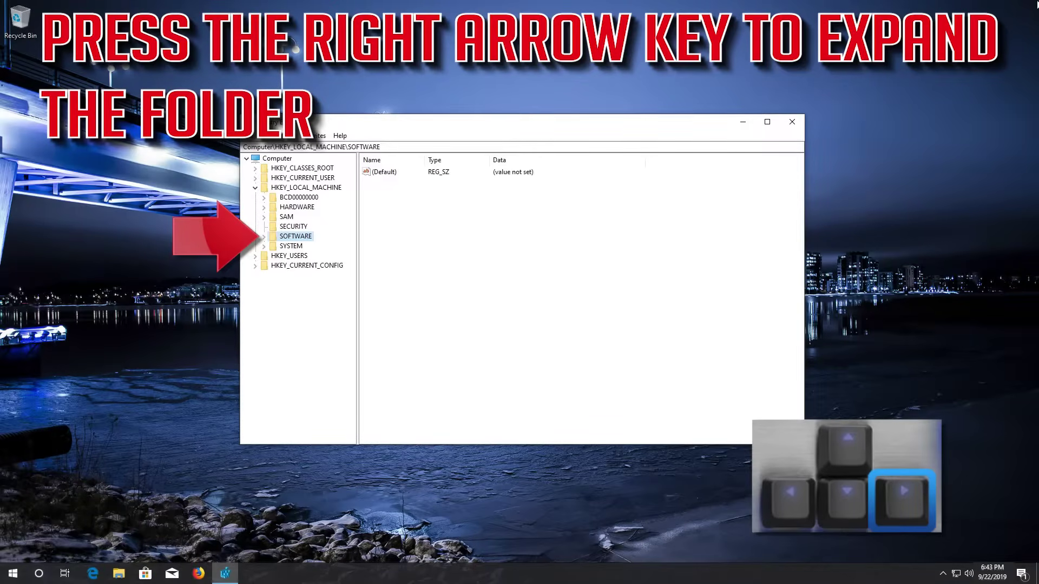
{"action": "key", "text": "Right"}
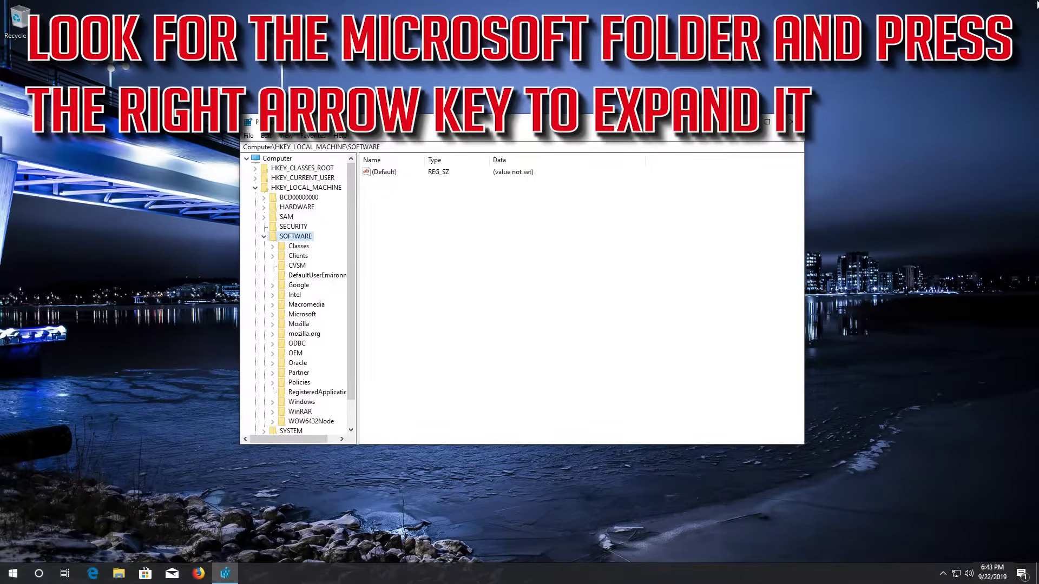
{"action": "key", "text": "Down"}
{"action": "key", "text": "Down"}
{"action": "key", "text": "Down"}
{"action": "key", "text": "Down"}
{"action": "key", "text": "Down"}
{"action": "key", "text": "Down"}
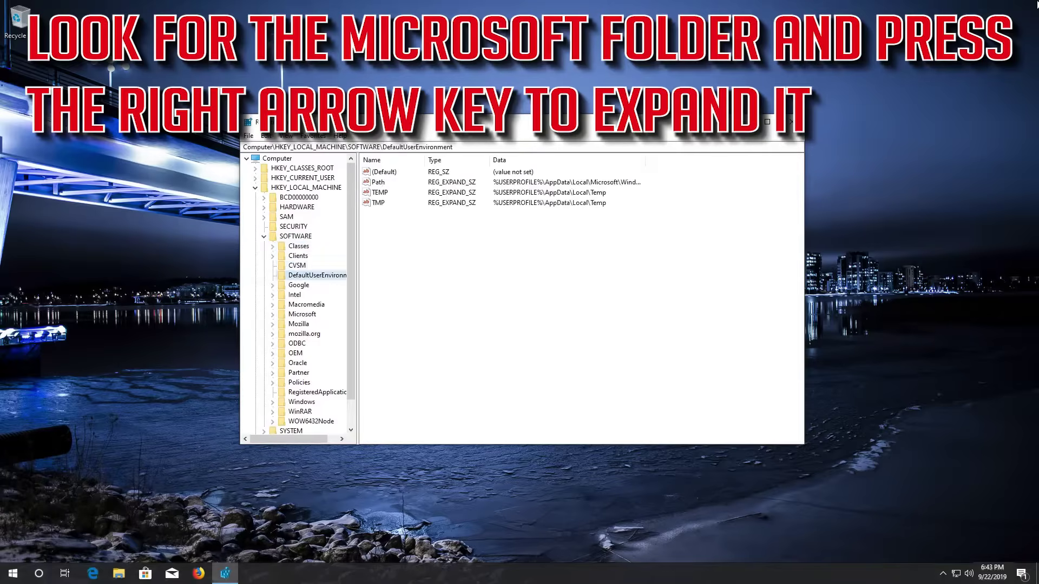
{"action": "key", "text": "Down"}
{"action": "key", "text": "Down"}
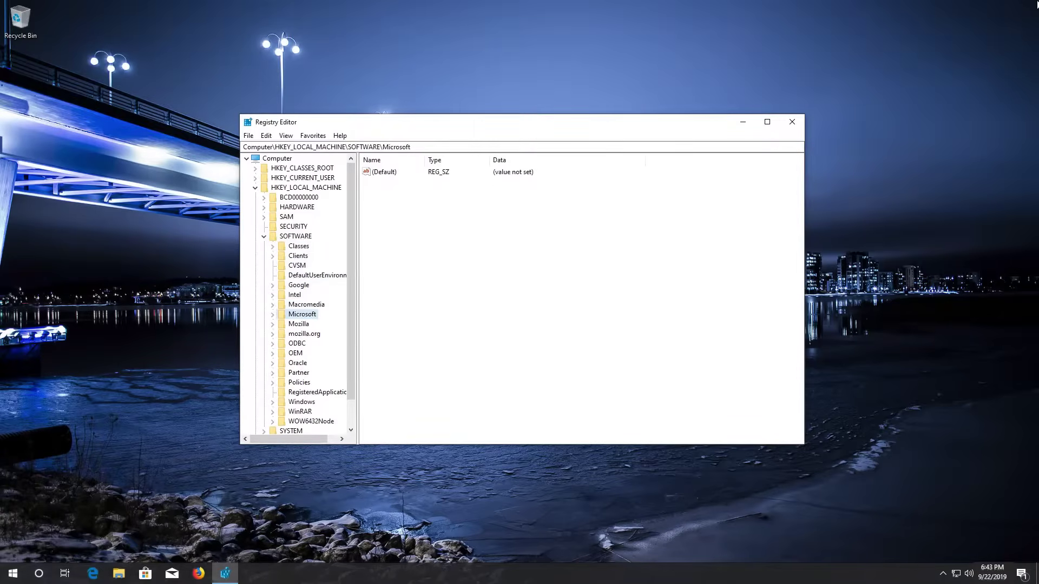
{"action": "key", "text": "Right"}
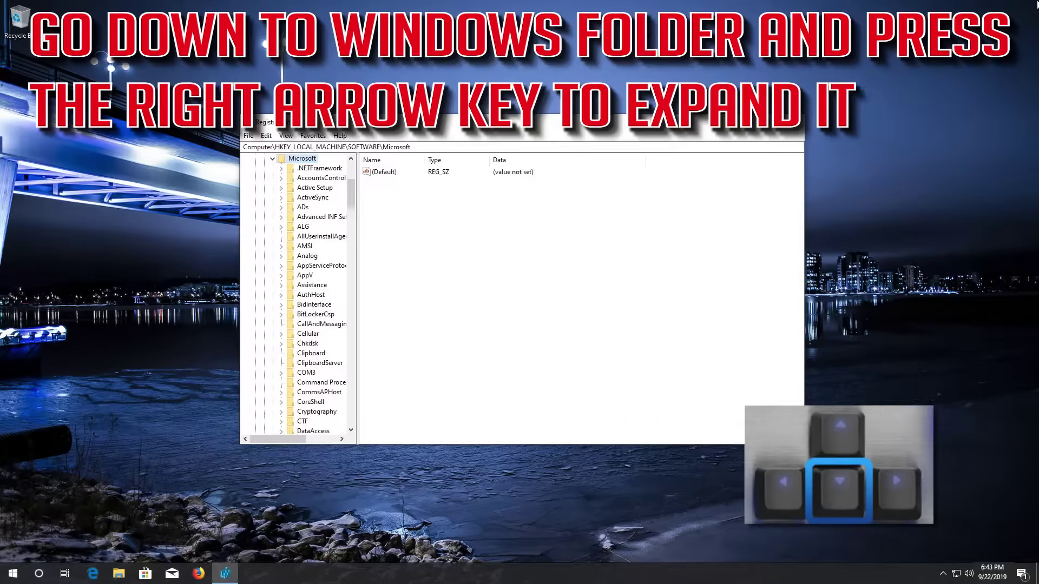
Expand Windows, CurrentVersion and Policies beneath the Microsoft key.
{"action": "key", "text": "Down"}
{"action": "key", "text": "Down"}
{"action": "key", "text": "Down"}
{"action": "key", "text": "Down"}
{"action": "key", "text": "Down"}
{"action": "key", "text": "Down"}
{"action": "key", "text": "Down"}
{"action": "key", "text": "Down"}
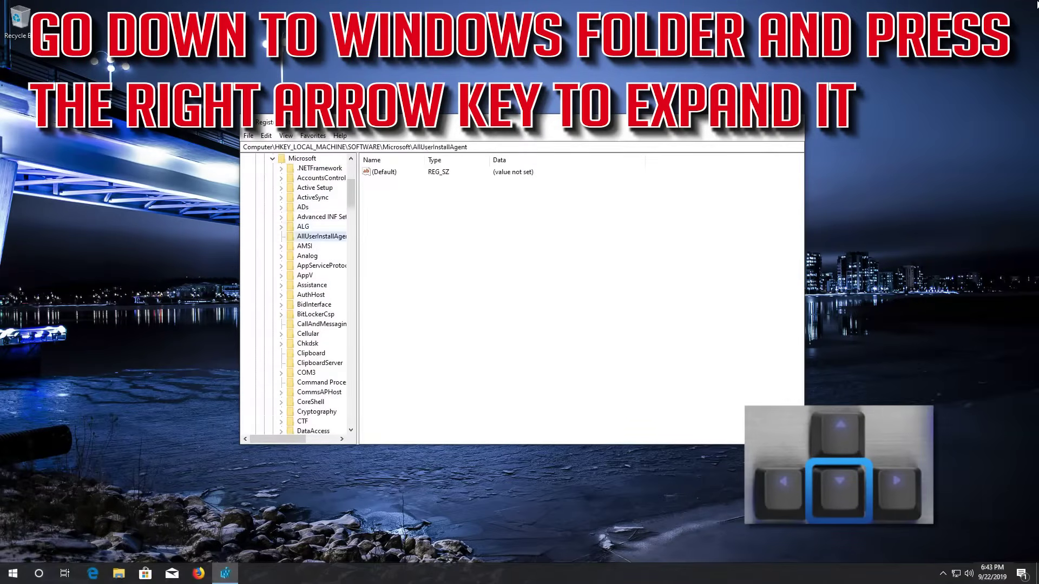
{"action": "key", "text": "Down"}
{"action": "key", "text": "Down"}
{"action": "key", "text": "Down"}
{"action": "key", "text": "Down"}
{"action": "key", "text": "Down"}
{"action": "key", "text": "Down"}
{"action": "key", "text": "Down"}
{"action": "key", "text": "Down"}
{"action": "key", "text": "Down"}
{"action": "key", "text": "Down"}
{"action": "key", "text": "Down"}
{"action": "key", "text": "Down"}
{"action": "key", "text": "Down"}
{"action": "key", "text": "Down"}
{"action": "key", "text": "Down"}
{"action": "key", "text": "Down"}
{"action": "key", "text": "Down"}
{"action": "key", "text": "Down"}
{"action": "key", "text": "Down"}
{"action": "key", "text": "Down"}
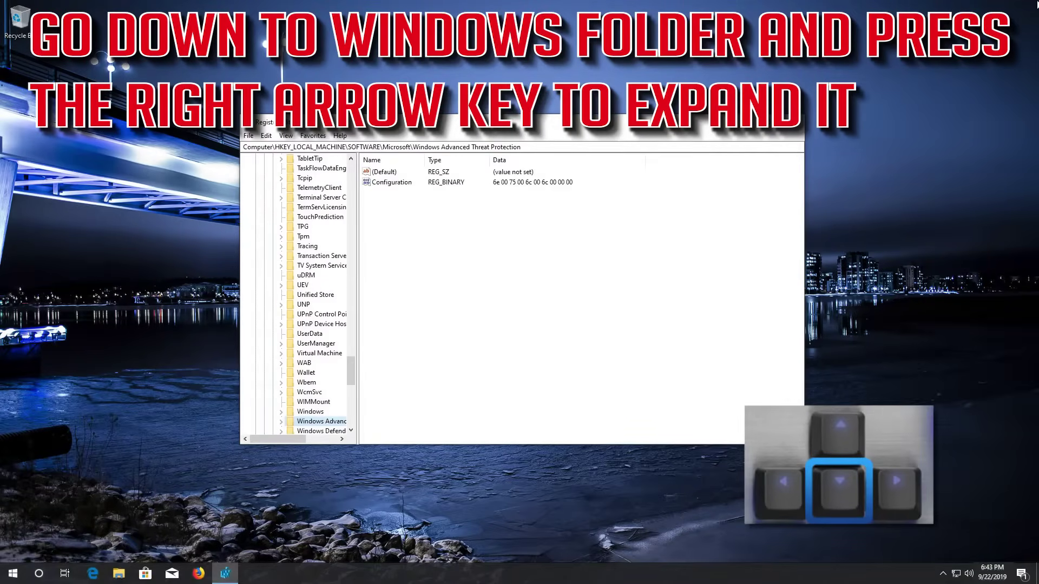
{"action": "key", "text": "Up"}
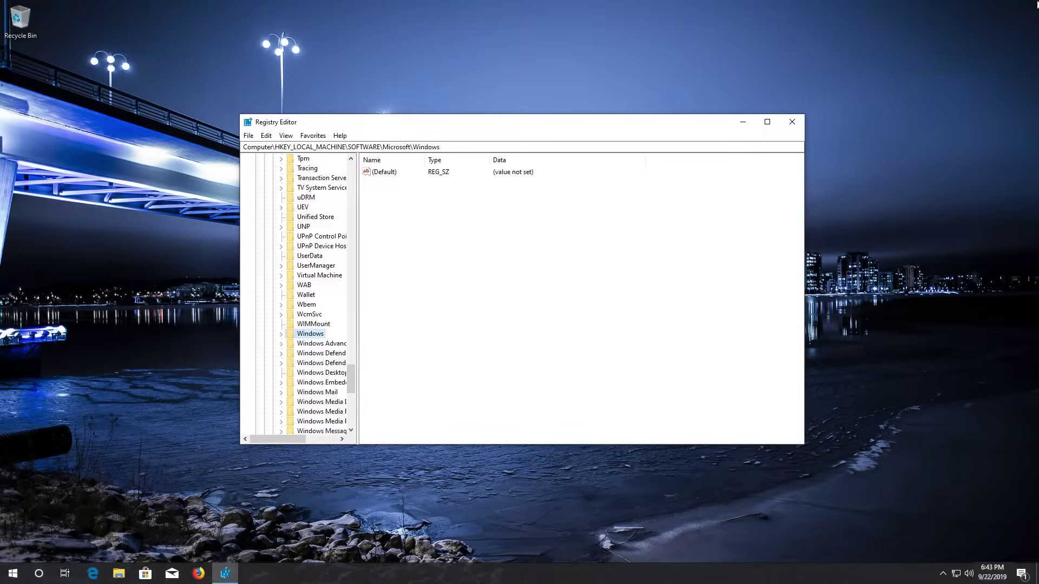
{"action": "key", "text": "Right"}
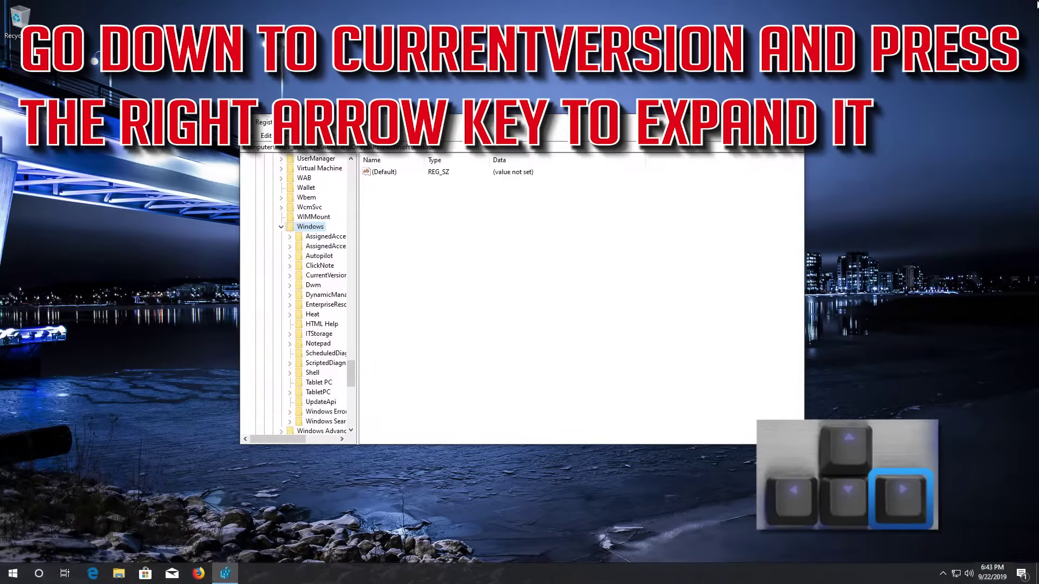
{"action": "key", "text": "Down"}
{"action": "key", "text": "Down"}
{"action": "key", "text": "Down"}
{"action": "key", "text": "Down"}
{"action": "key", "text": "Down"}
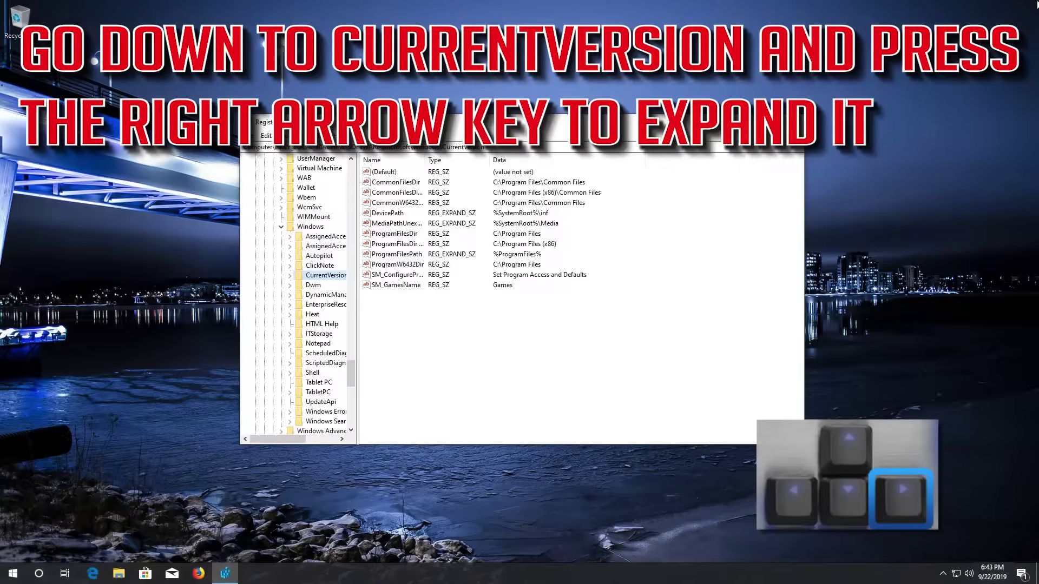
{"action": "key", "text": "Right"}
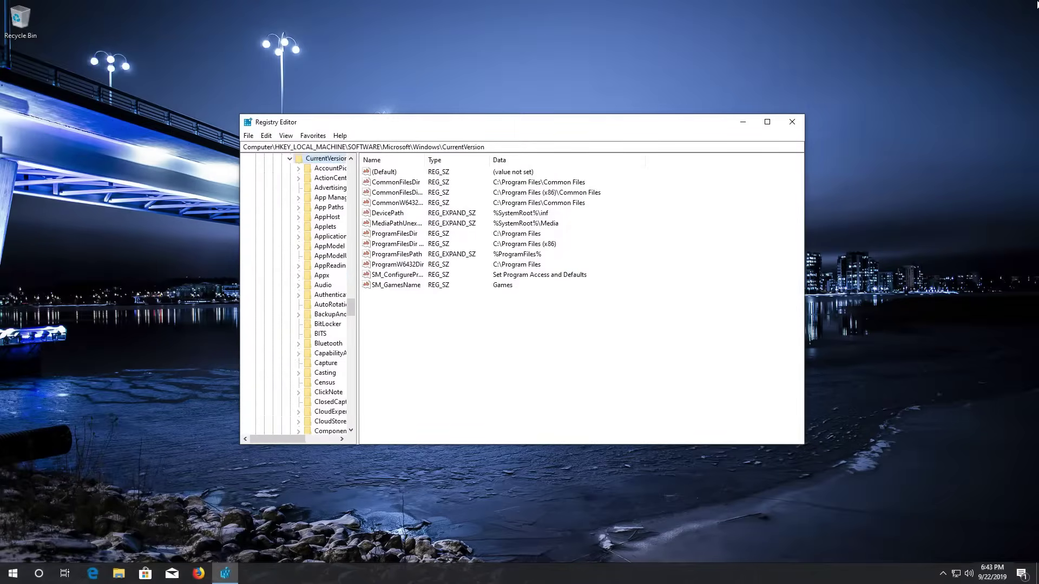
{"action": "key", "text": "Down"}
{"action": "key", "text": "Down"}
{"action": "key", "text": "Down"}
{"action": "key", "text": "Down"}
{"action": "key", "text": "Down"}
{"action": "key", "text": "Down"}
{"action": "key", "text": "Down"}
{"action": "key", "text": "Down"}
{"action": "key", "text": "Down"}
{"action": "key", "text": "Down"}
{"action": "key", "text": "Down"}
{"action": "key", "text": "Down"}
{"action": "key", "text": "Down"}
{"action": "key", "text": "Down"}
{"action": "key", "text": "Down"}
{"action": "key", "text": "Down"}
{"action": "key", "text": "Down"}
{"action": "key", "text": "Down"}
{"action": "key", "text": "Down"}
{"action": "key", "text": "Down"}
{"action": "key", "text": "Down"}
{"action": "key", "text": "Down"}
{"action": "key", "text": "Down"}
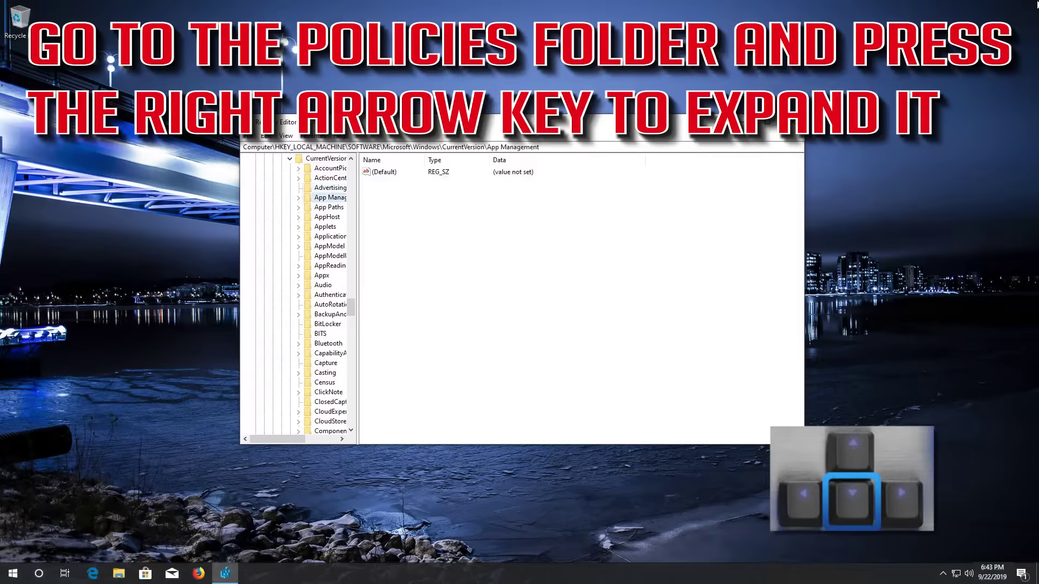
{"action": "key", "text": "Down"}
{"action": "key", "text": "Down"}
{"action": "key", "text": "Down"}
{"action": "key", "text": "Down"}
{"action": "key", "text": "Down"}
{"action": "key", "text": "Down"}
{"action": "key", "text": "Down"}
{"action": "key", "text": "Down"}
{"action": "key", "text": "Down"}
{"action": "key", "text": "Down"}
{"action": "key", "text": "Down"}
{"action": "key", "text": "Down"}
{"action": "key", "text": "Down"}
{"action": "key", "text": "Down"}
{"action": "key", "text": "Down"}
{"action": "key", "text": "Down"}
{"action": "key", "text": "Down"}
{"action": "key", "text": "Down"}
{"action": "key", "text": "Down"}
{"action": "key", "text": "Down"}
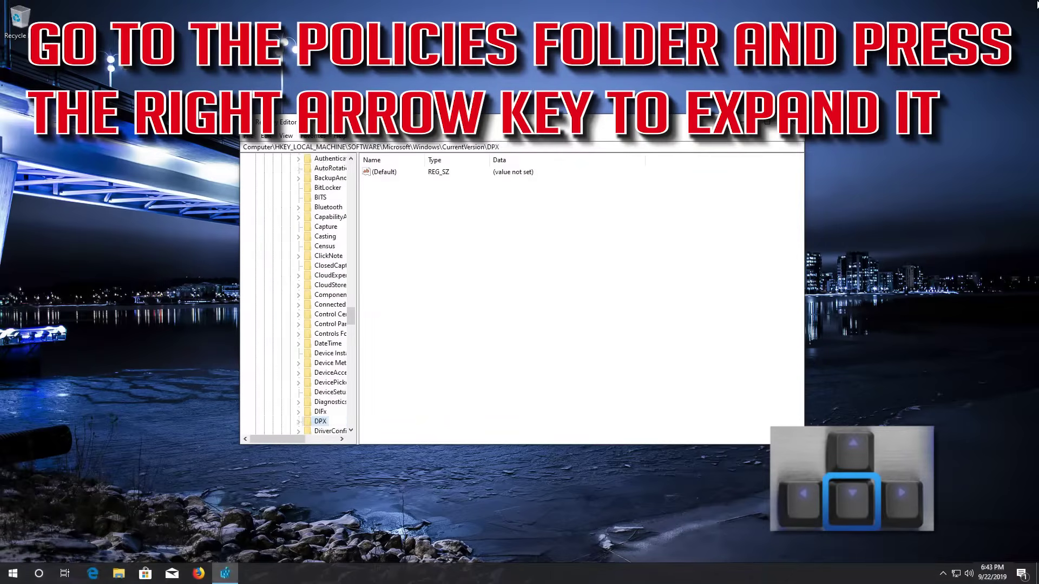
{"action": "key", "text": "Down"}
{"action": "key", "text": "Down"}
{"action": "key", "text": "Down"}
{"action": "key", "text": "Down"}
{"action": "key", "text": "Down"}
{"action": "key", "text": "Down"}
{"action": "key", "text": "Down"}
{"action": "key", "text": "Down"}
{"action": "key", "text": "Down"}
{"action": "key", "text": "Down"}
{"action": "key", "text": "Down"}
{"action": "key", "text": "Down"}
{"action": "key", "text": "Down"}
{"action": "key", "text": "Down"}
{"action": "key", "text": "Down"}
{"action": "key", "text": "Down"}
{"action": "key", "text": "Down"}
{"action": "key", "text": "Down"}
{"action": "key", "text": "Down"}
{"action": "key", "text": "Down"}
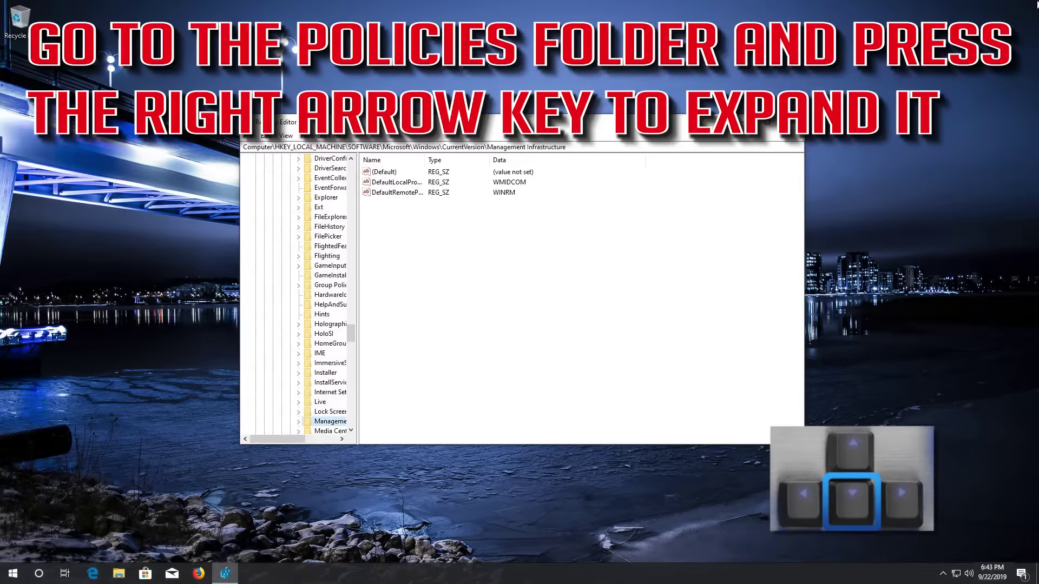
{"action": "key", "text": "Up"}
{"action": "key", "text": "Down"}
{"action": "key", "text": "Down"}
{"action": "key", "text": "Down"}
{"action": "key", "text": "Down"}
{"action": "key", "text": "Down"}
{"action": "key", "text": "Down"}
{"action": "key", "text": "Down"}
{"action": "key", "text": "Down"}
{"action": "key", "text": "Down"}
{"action": "key", "text": "Down"}
{"action": "key", "text": "Down"}
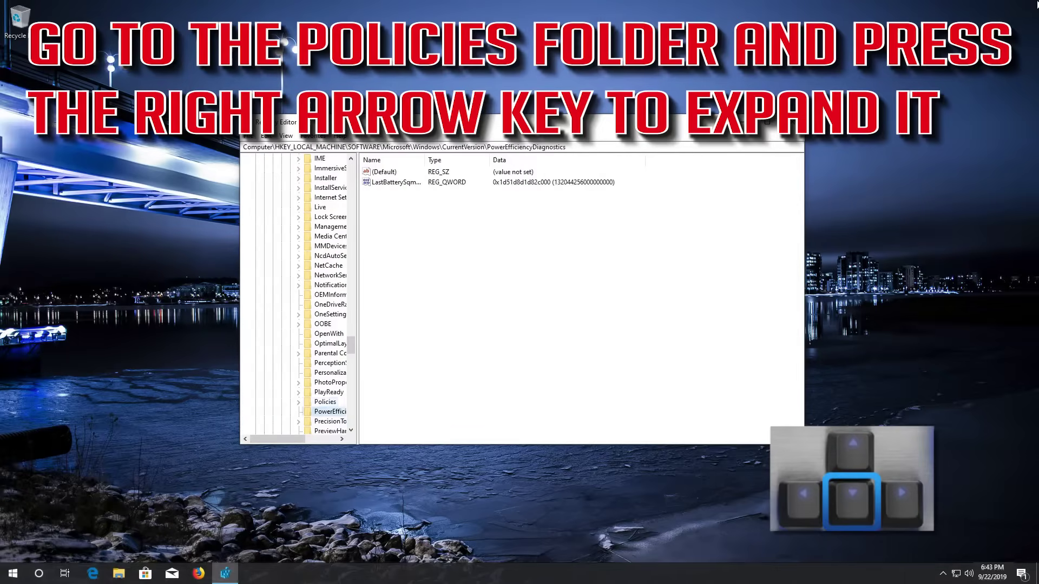
{"action": "key", "text": "Up"}
{"action": "key", "text": "Up"}
{"action": "key", "text": "Up"}
{"action": "key", "text": "Up"}
{"action": "key", "text": "Up"}
{"action": "key", "text": "Up"}
{"action": "key", "text": "Up"}
{"action": "key", "text": "Up"}
{"action": "key", "text": "Up"}
{"action": "key", "text": "Up"}
{"action": "key", "text": "Up"}
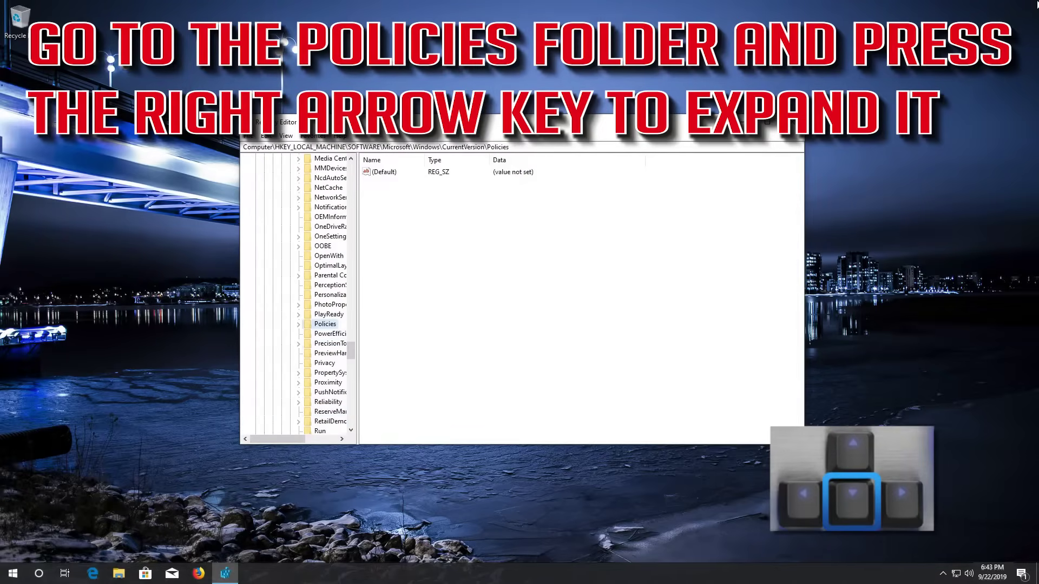
{"action": "key", "text": "Right"}
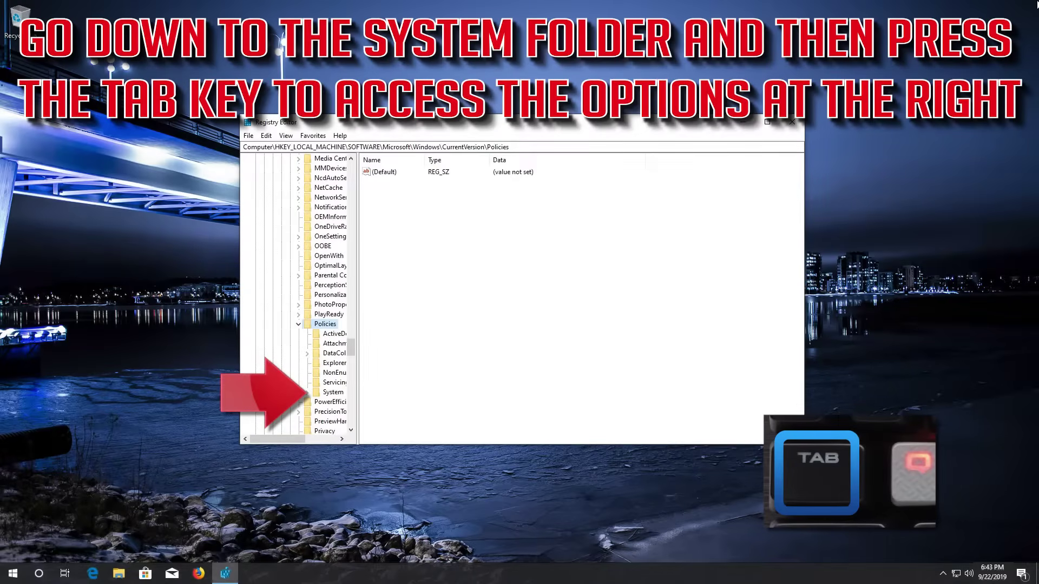
Select the Policies\System key and change EnableCursorSuppression from 1 to 0.
{"action": "key", "text": "Down"}
{"action": "key", "text": "Down"}
{"action": "key", "text": "Down"}
{"action": "key", "text": "Down"}
{"action": "key", "text": "Down"}
{"action": "key", "text": "Down"}
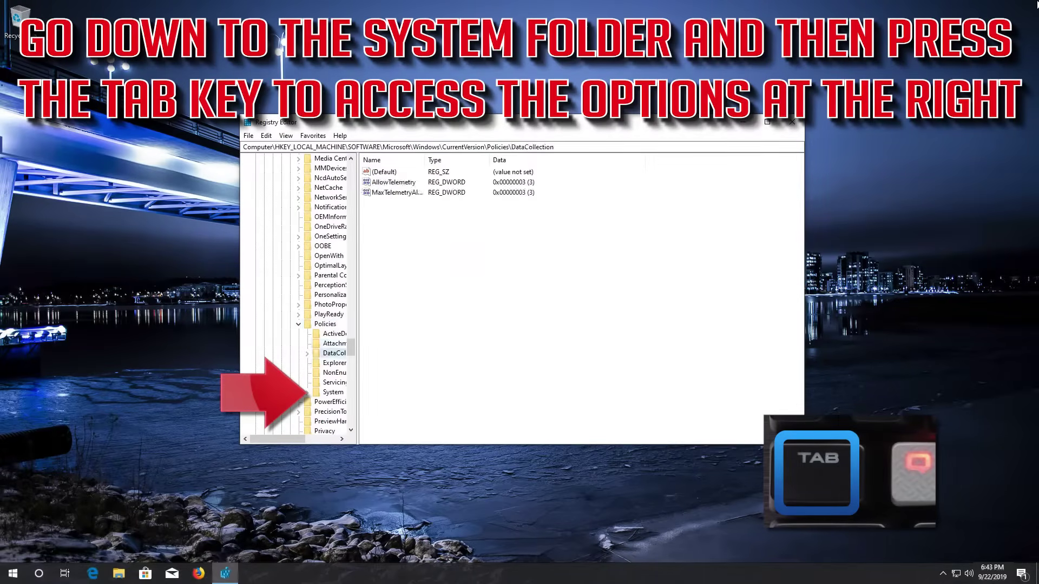
{"action": "key", "text": "Down"}
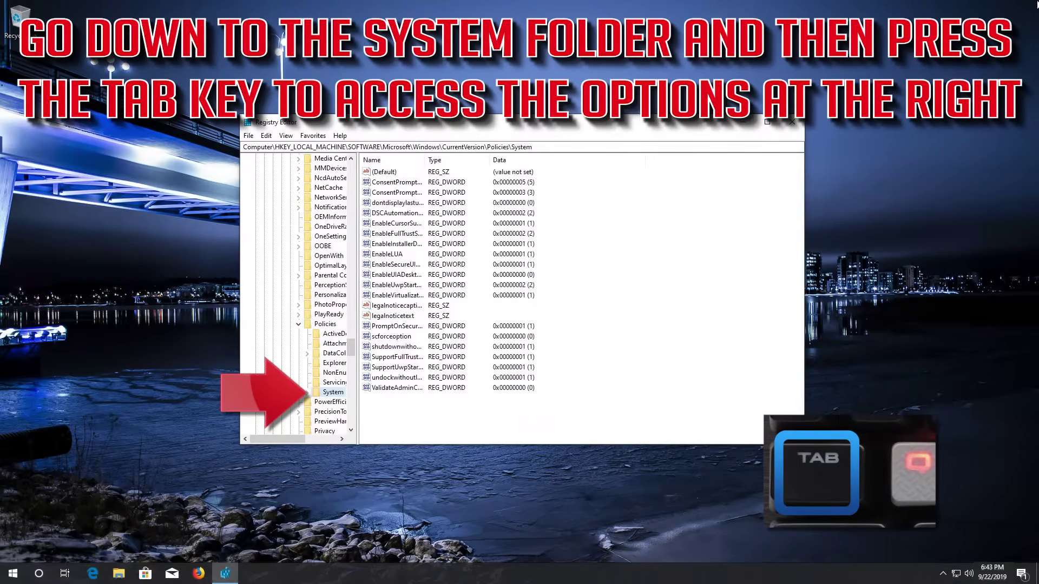
{"action": "key", "text": "Tab"}
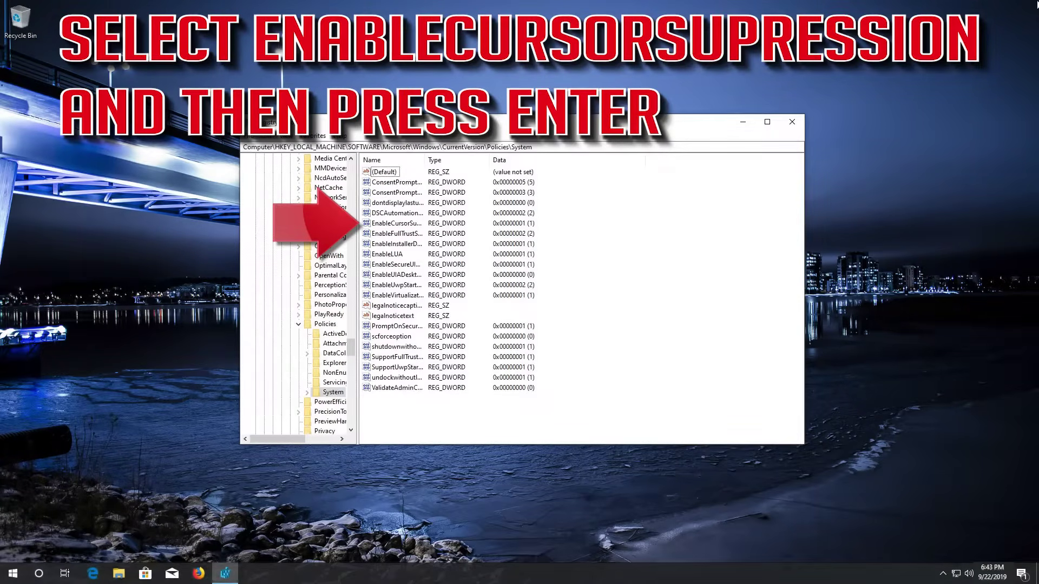
{"action": "key", "text": "Down"}
{"action": "key", "text": "Down"}
{"action": "key", "text": "Down"}
{"action": "key", "text": "Down"}
{"action": "key", "text": "Down"}
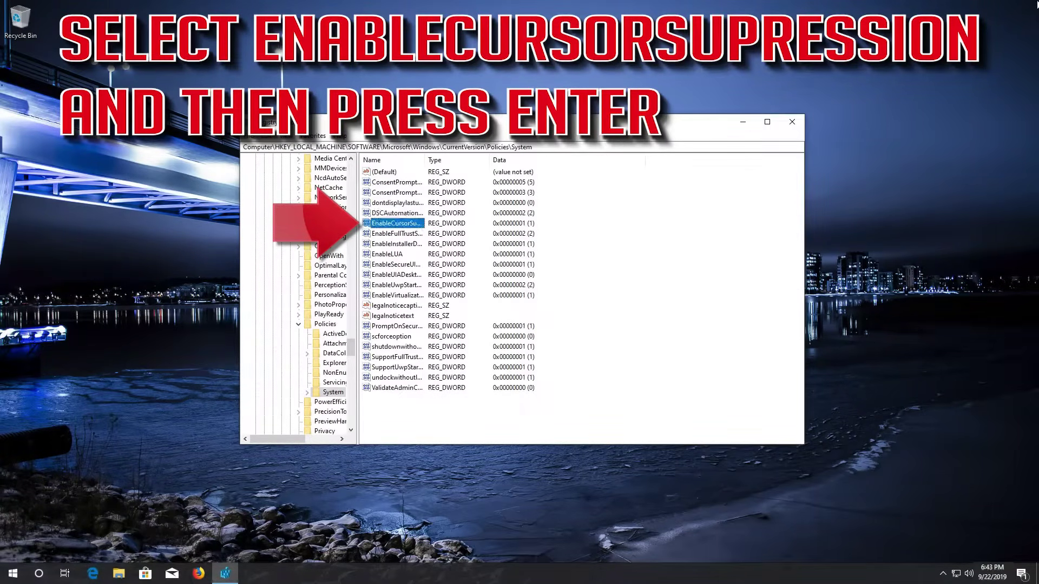
{"action": "key", "text": "Return"}
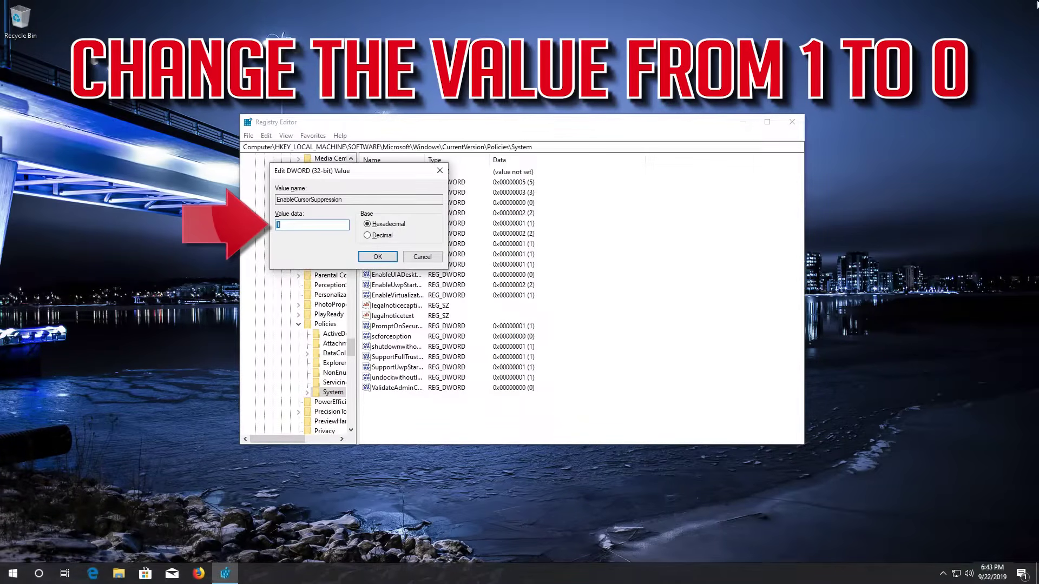
{"action": "type", "text": "0"}
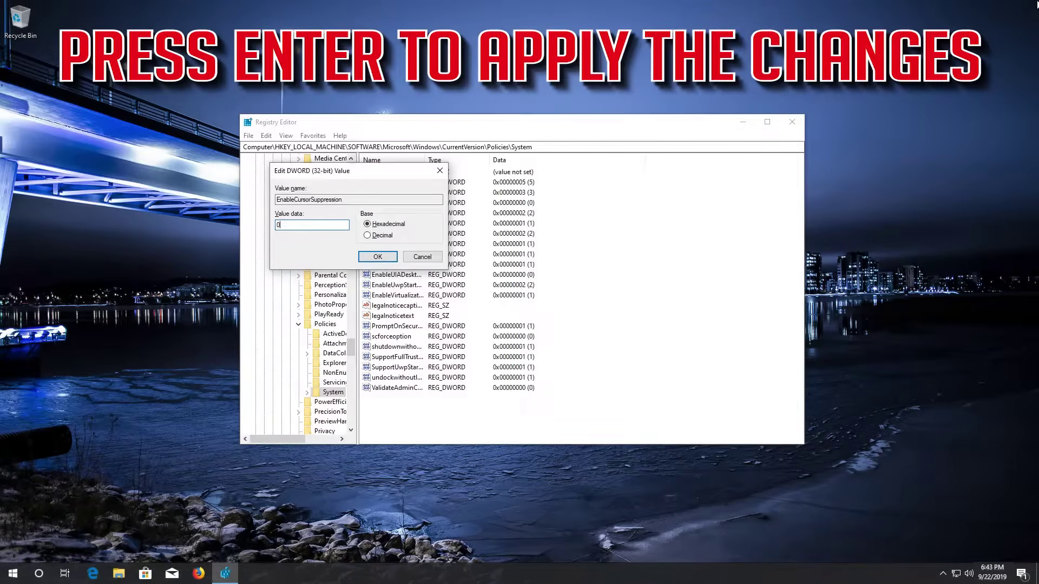
{"action": "key", "text": "Return"}
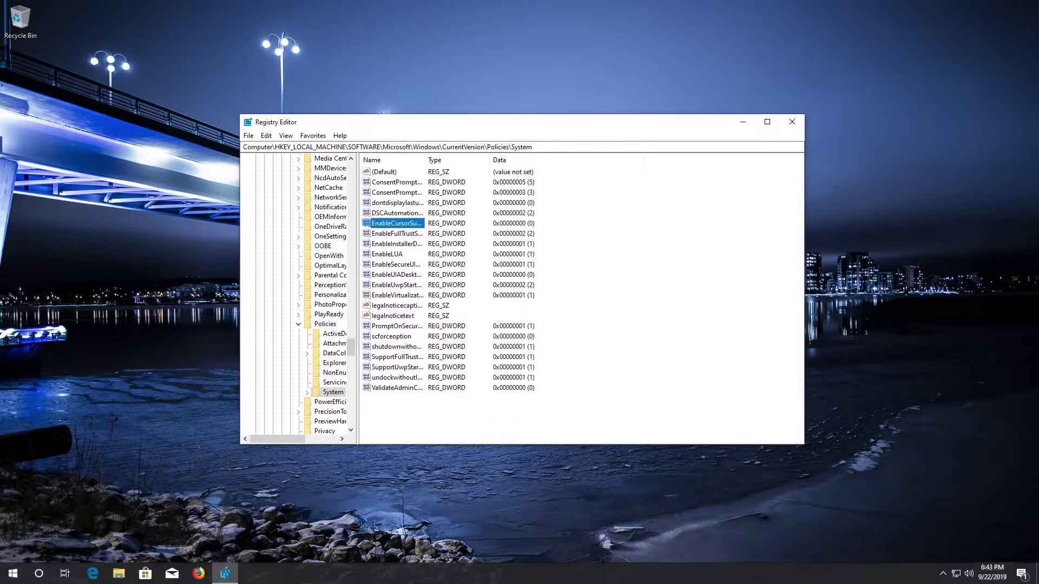
Open the Start menu's Power options and highlight Restart.
{"action": "key", "text": "super"}
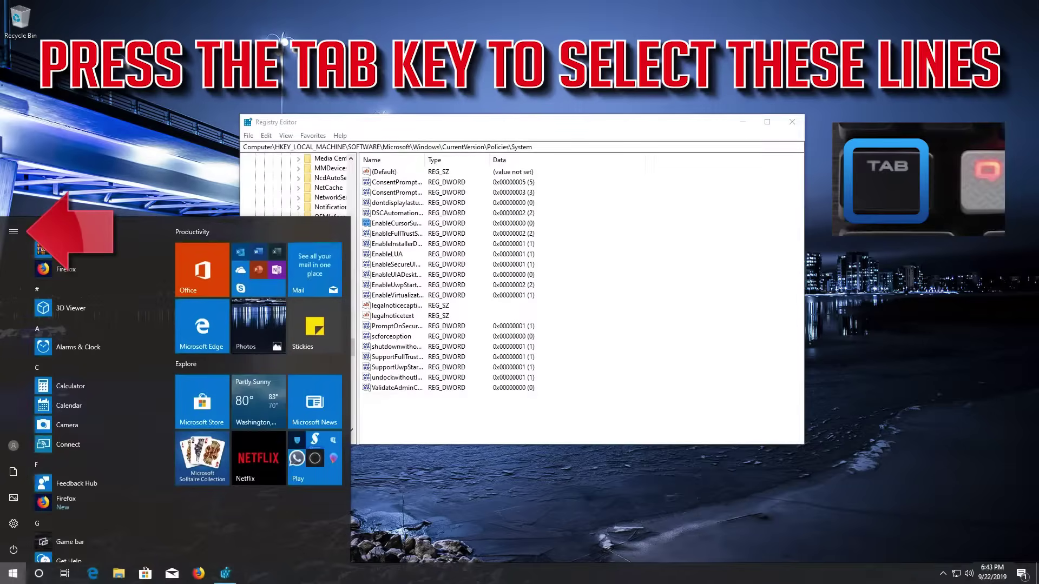
{"action": "key", "text": "Tab"}
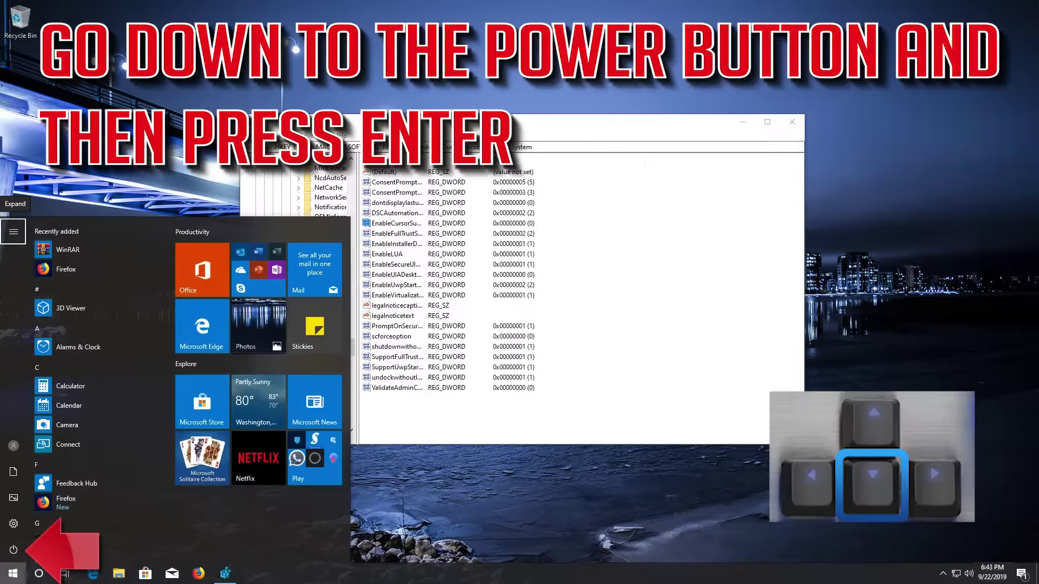
{"action": "key", "text": "Down"}
{"action": "key", "text": "Down"}
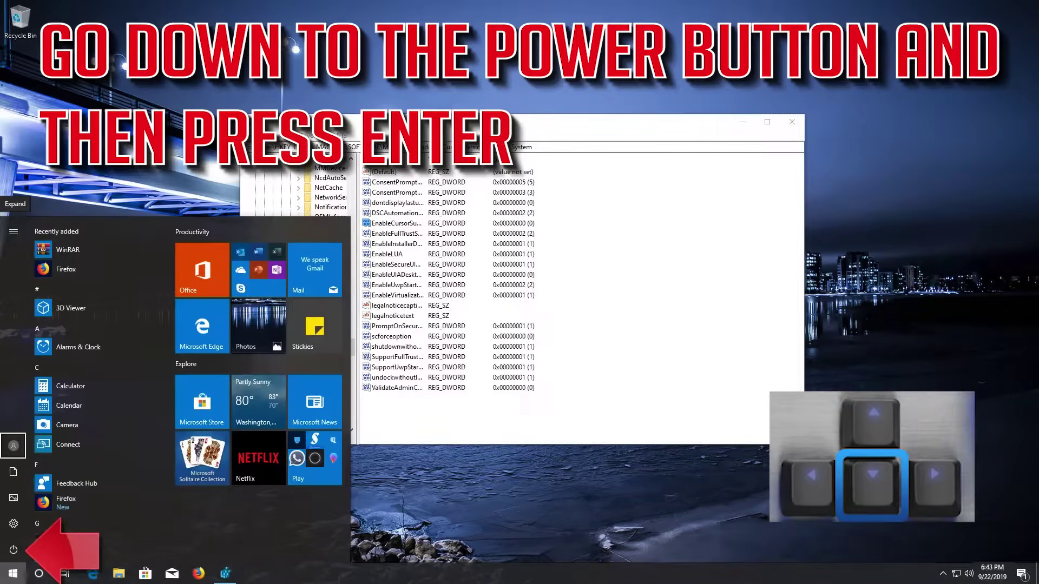
{"action": "key", "text": "Down"}
{"action": "key", "text": "Down"}
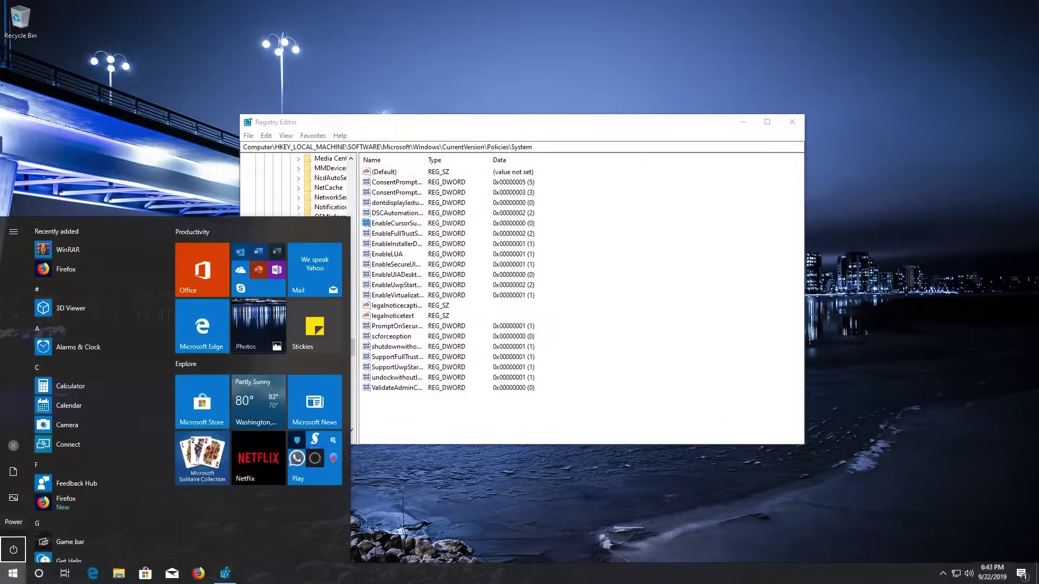
{"action": "key", "text": "Down"}
{"action": "key", "text": "Return"}
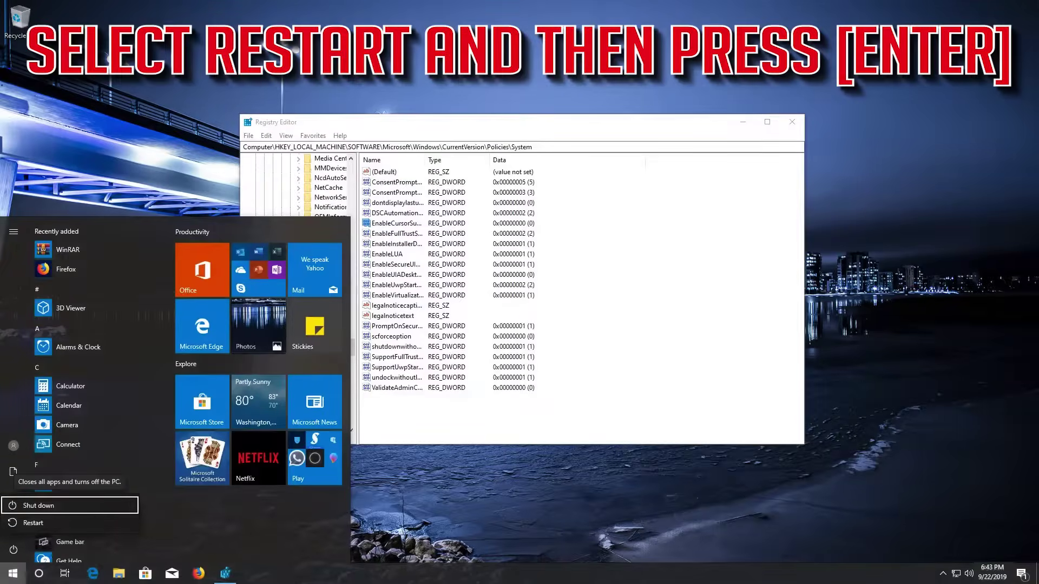
{"action": "key", "text": "Down"}
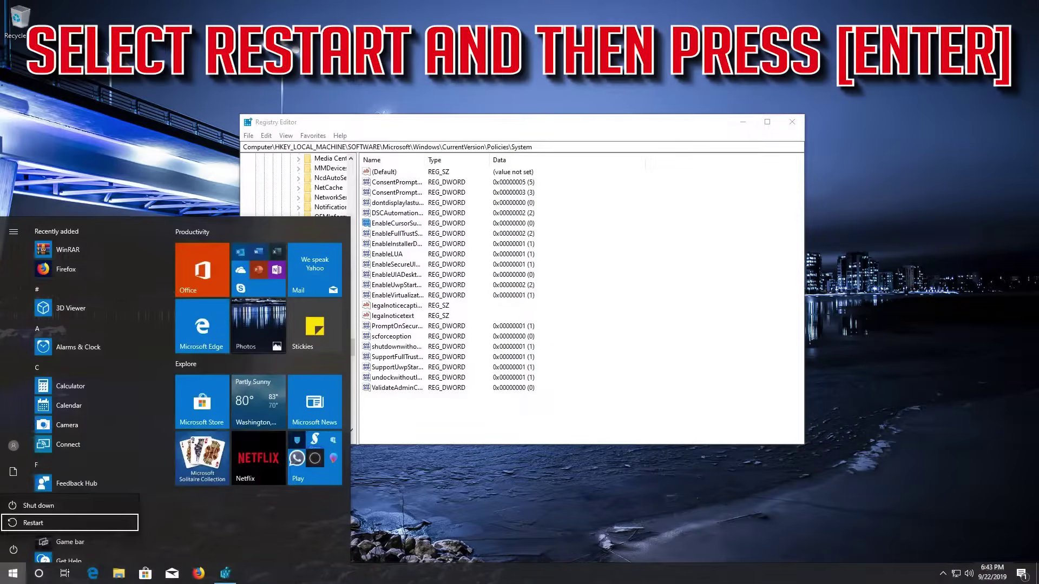